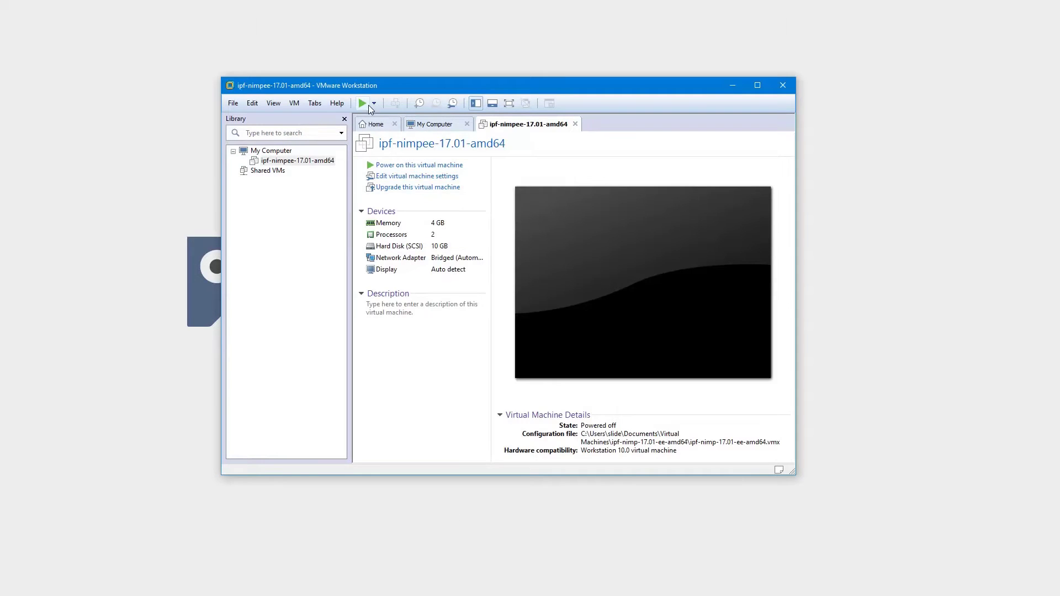
Power on the imported ipf-nimpee-17.01-amd64 virtual machine in VMware Workstation
left_click(369, 106)
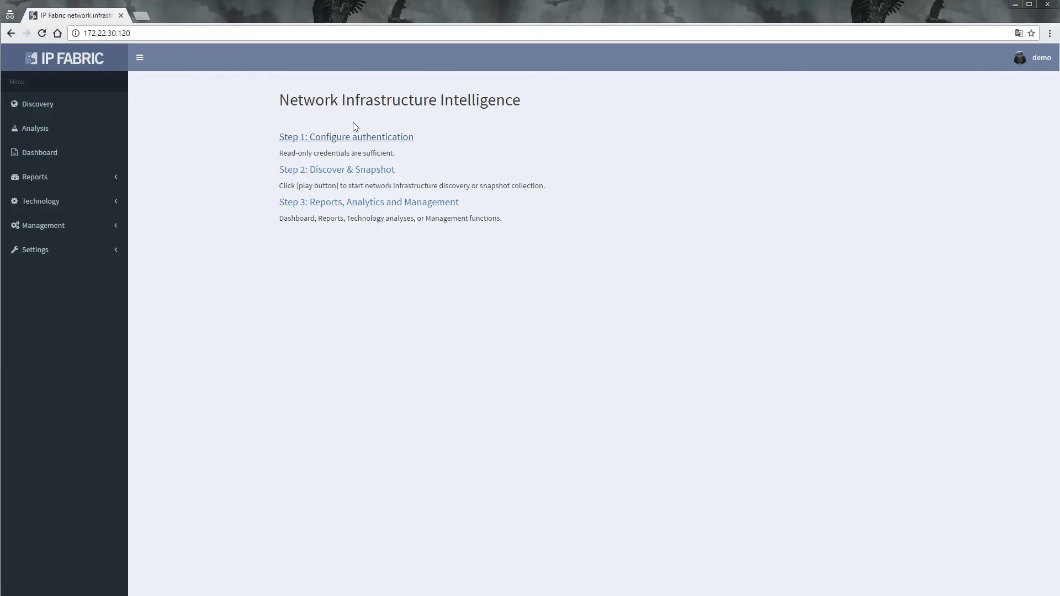
Save a device-access username and password pair, then go to the Discovery Seed settings
left_click(349, 138)
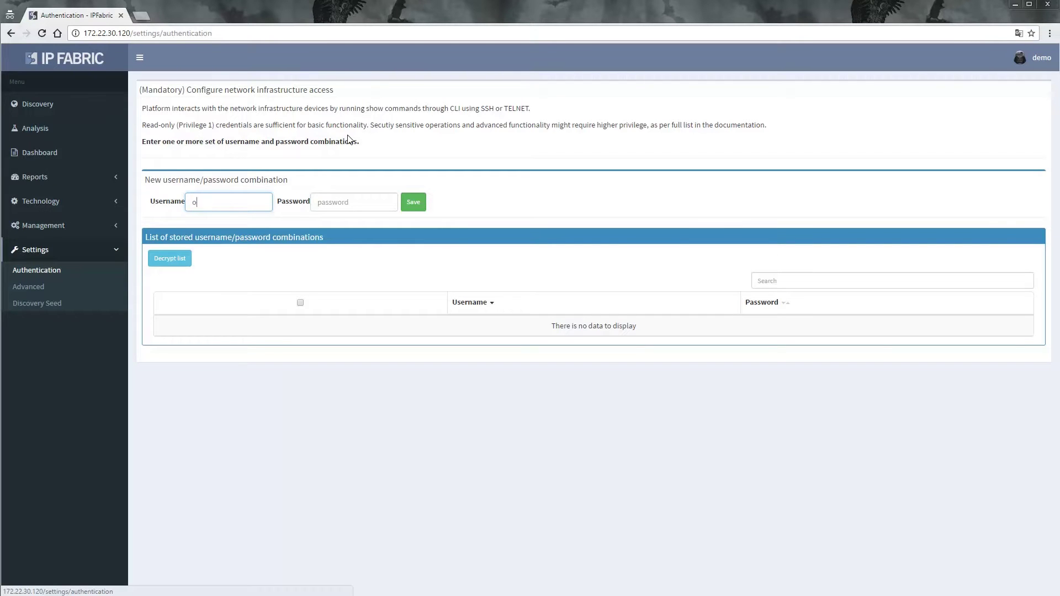
type("operator01")
key("Tab")
type("ope")
key("Return")
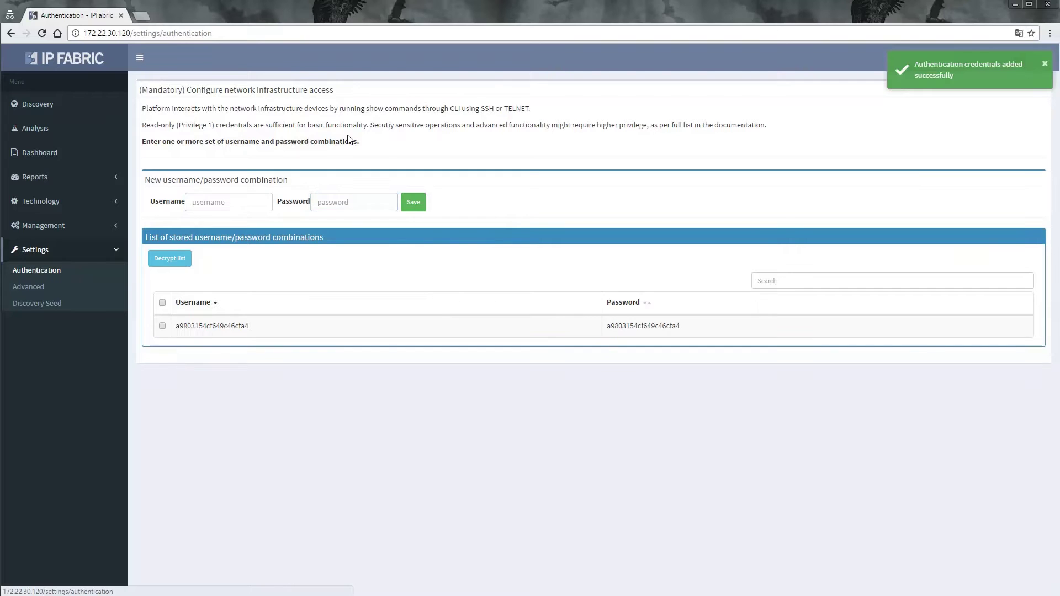
left_click(38, 308)
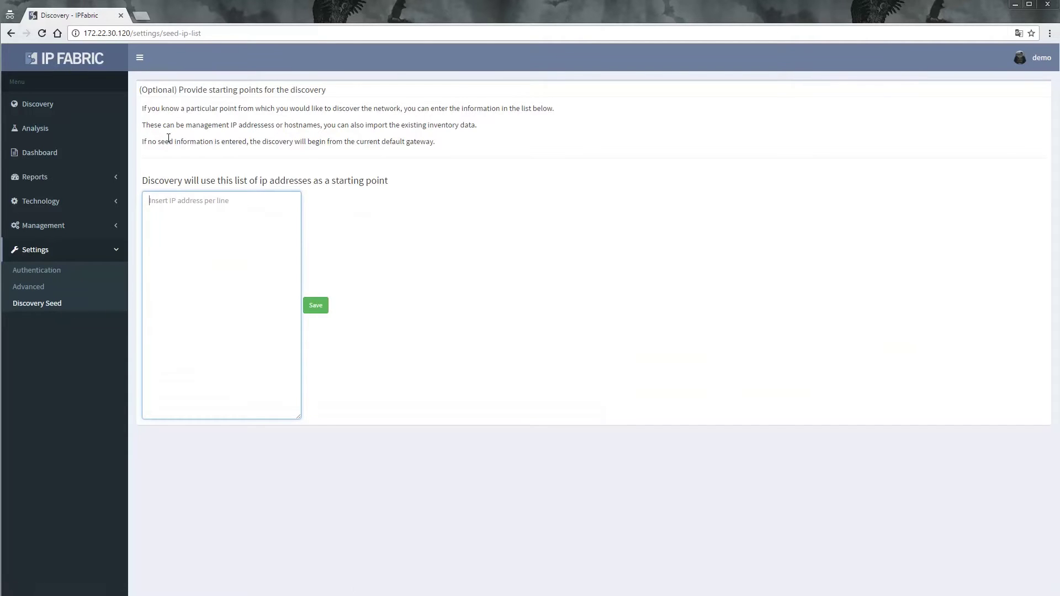
Start network discovery from Discover & Snapshot and raise the bandwidth limit to 10 Mb/s
left_click(91, 58)
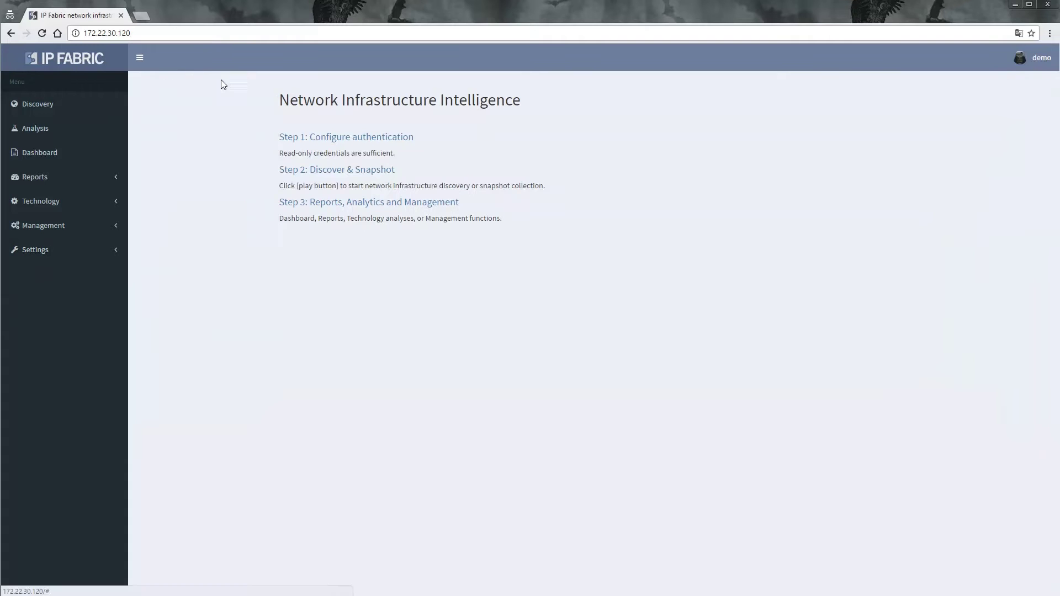
left_click(307, 171)
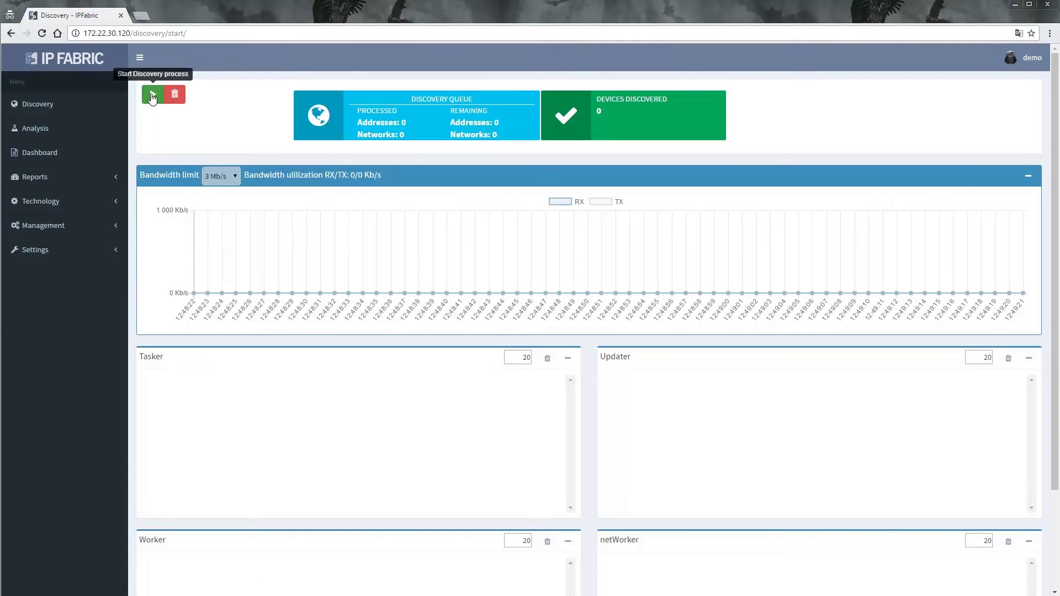
left_click(153, 94)
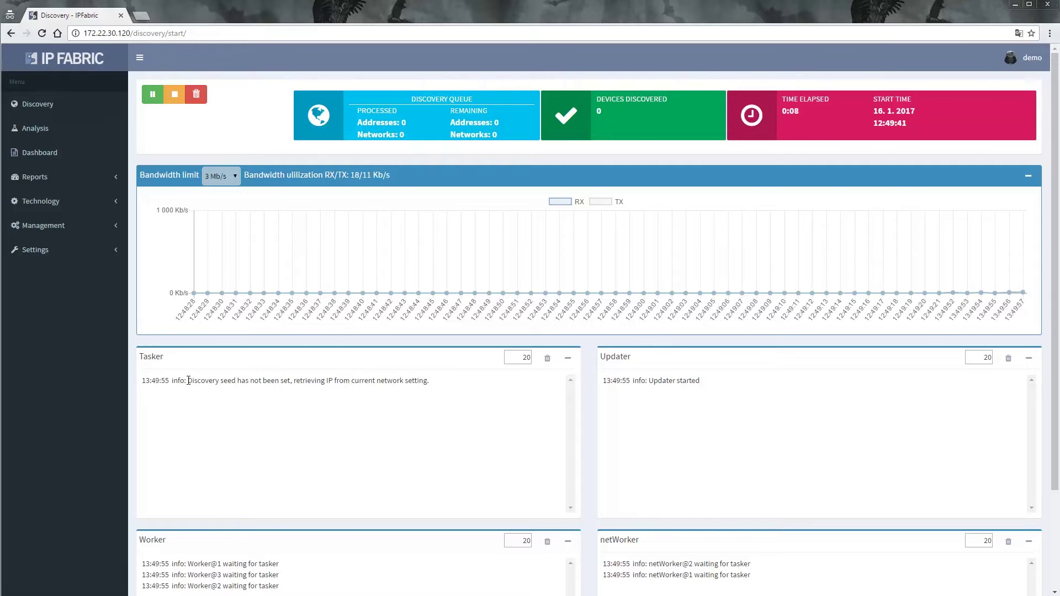
left_click_drag(189, 380, 450, 378)
left_click(454, 389)
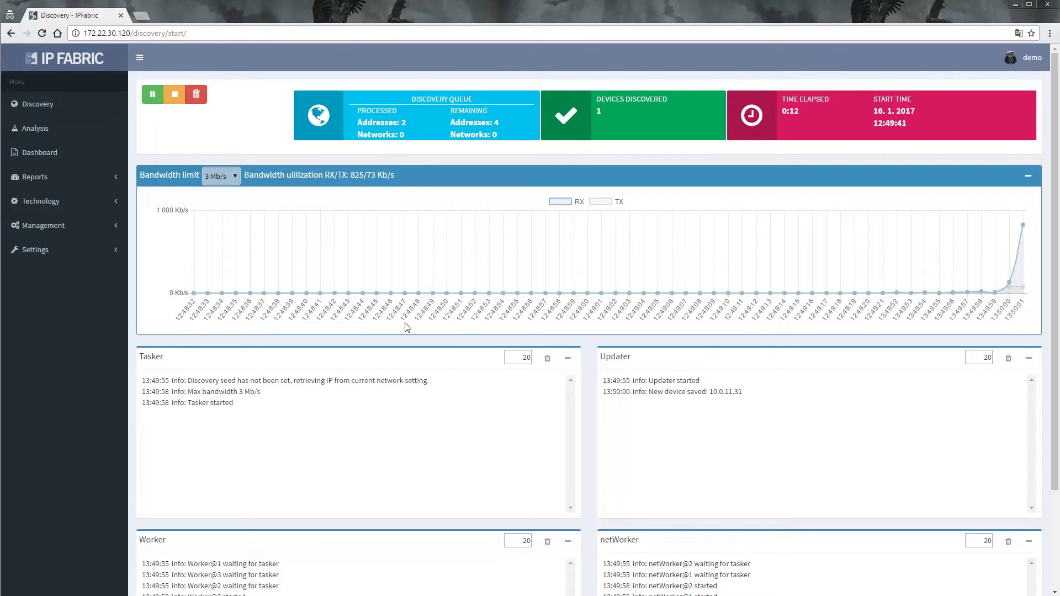
left_click(228, 174)
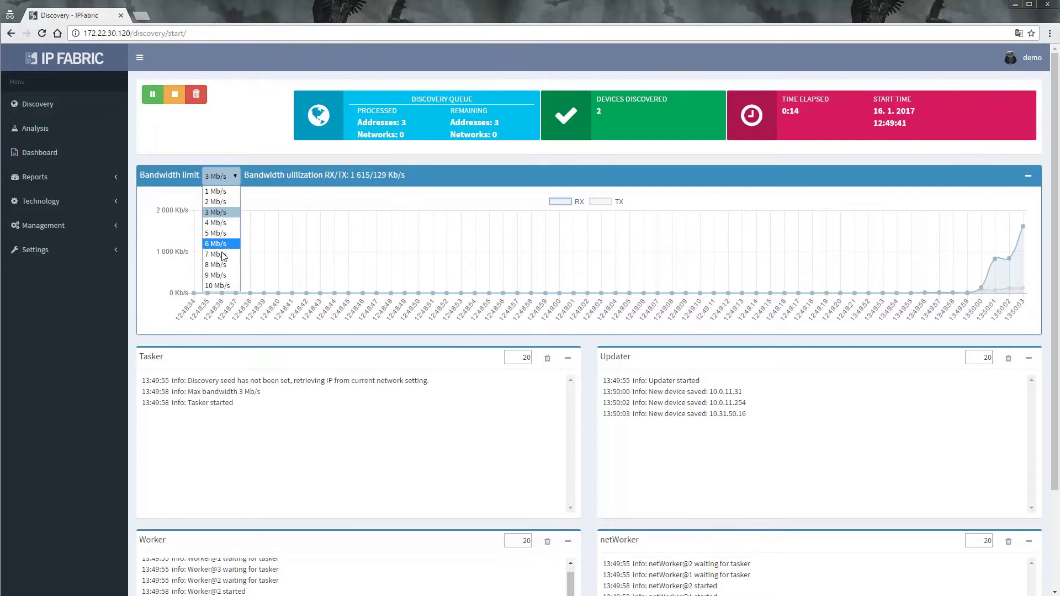
left_click(220, 286)
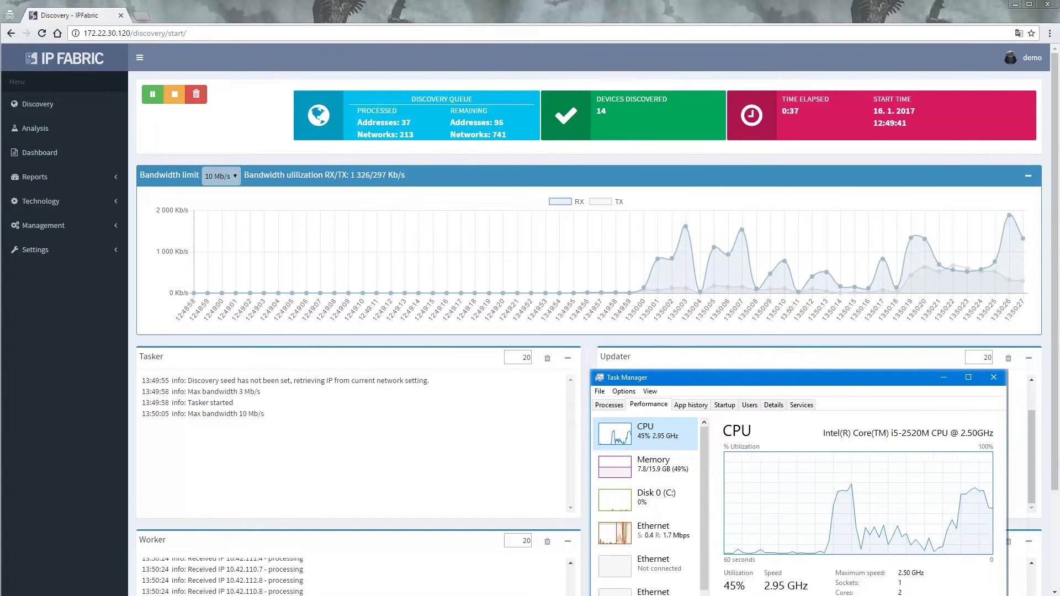
Monitor discovery by switching Task Manager between the Ethernet and CPU graphs until it finishes
left_click(645, 533)
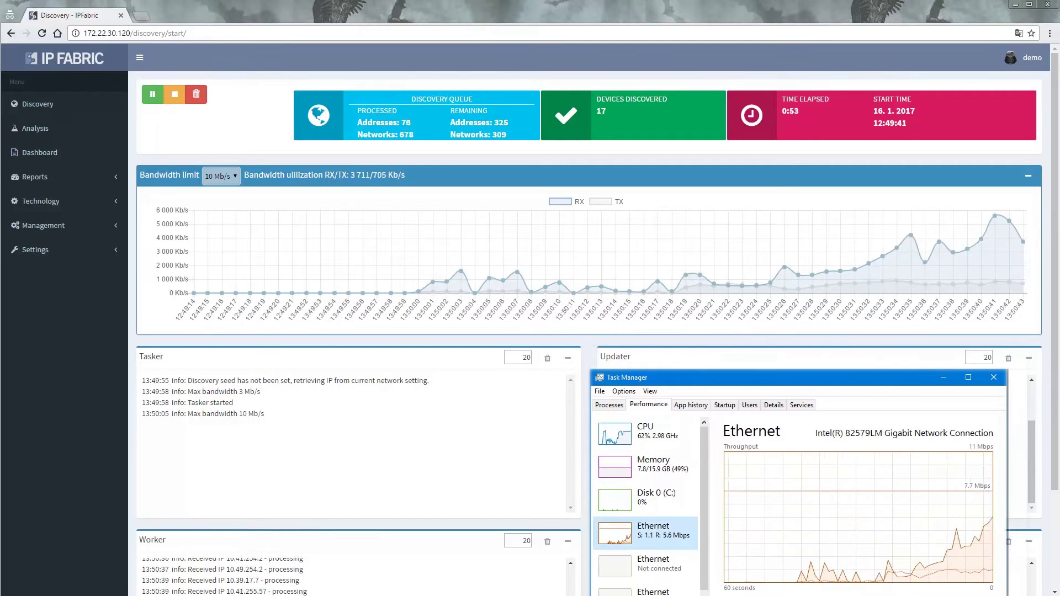
right_click(737, 464)
left_click(646, 433)
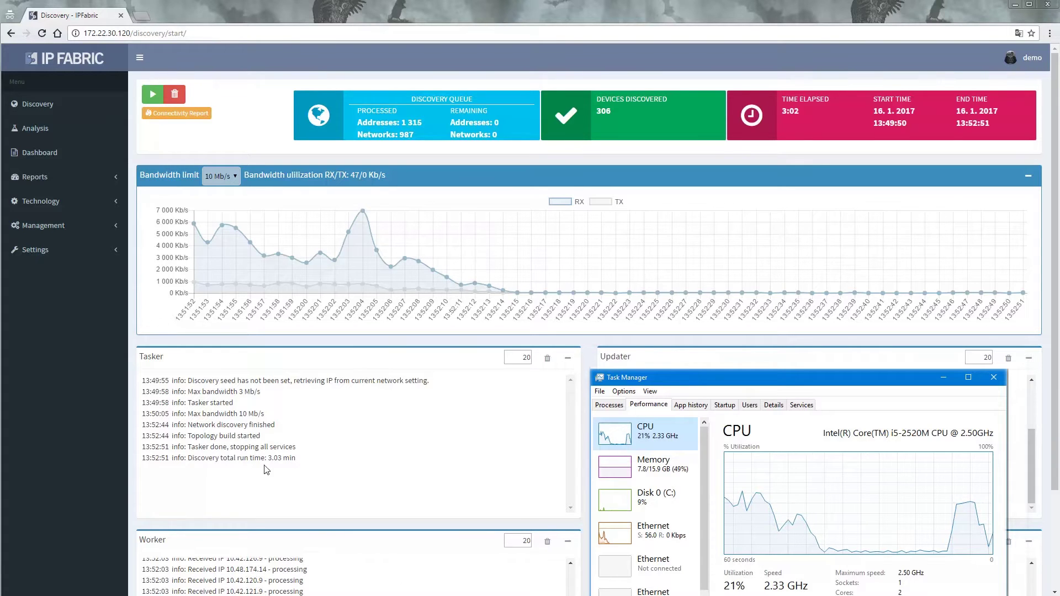
Note the 3.03 min discovery time and start the analysis of discovered devices
left_click_drag(267, 459, 296, 459)
left_click(43, 135)
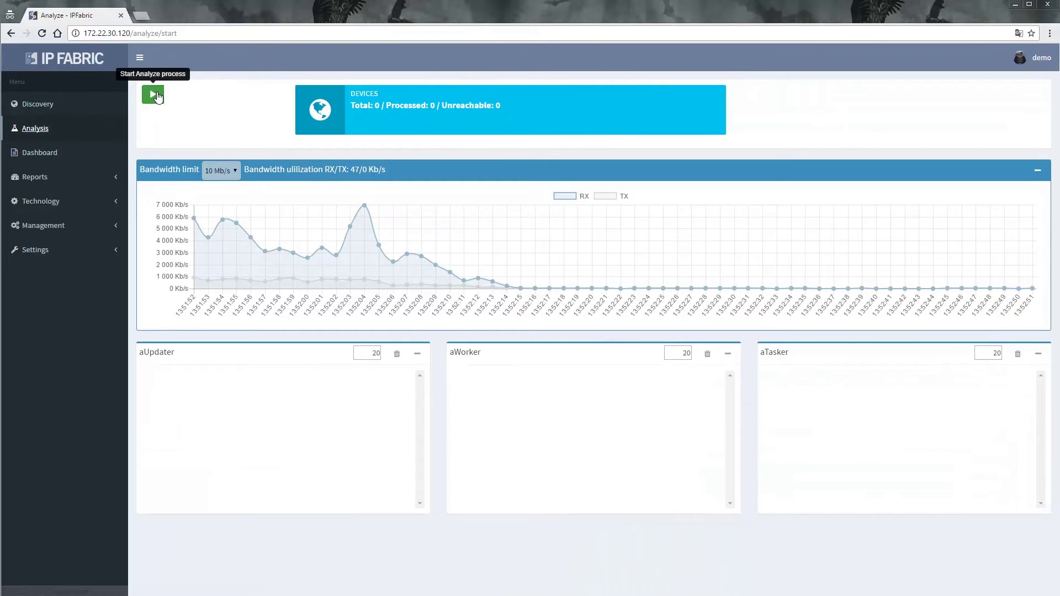
left_click(155, 93)
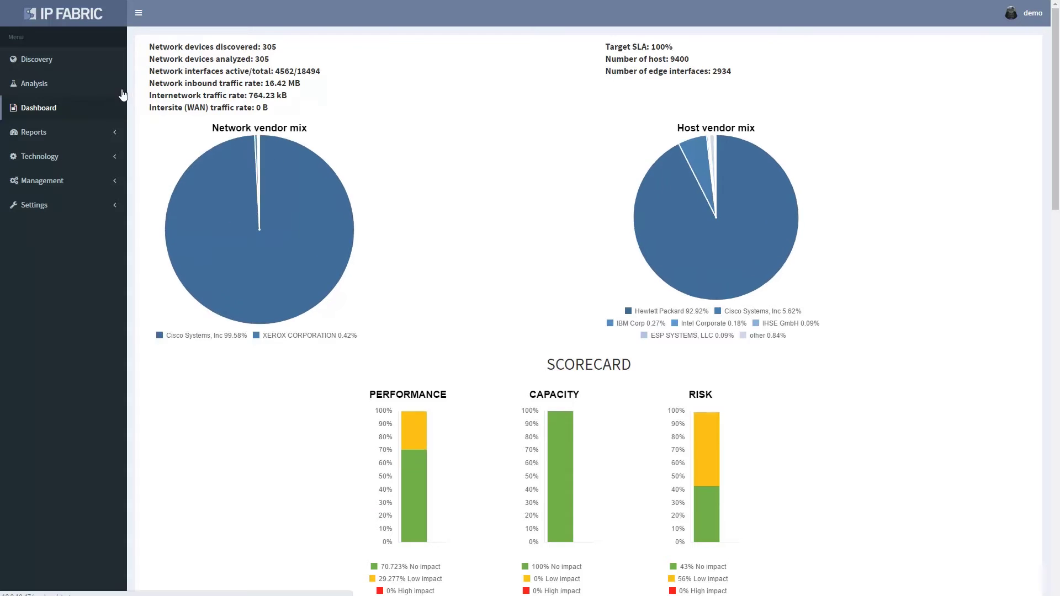
Review the dashboard's interface and host counts, then scroll through the scorecard gauges
left_click_drag(148, 71, 326, 69)
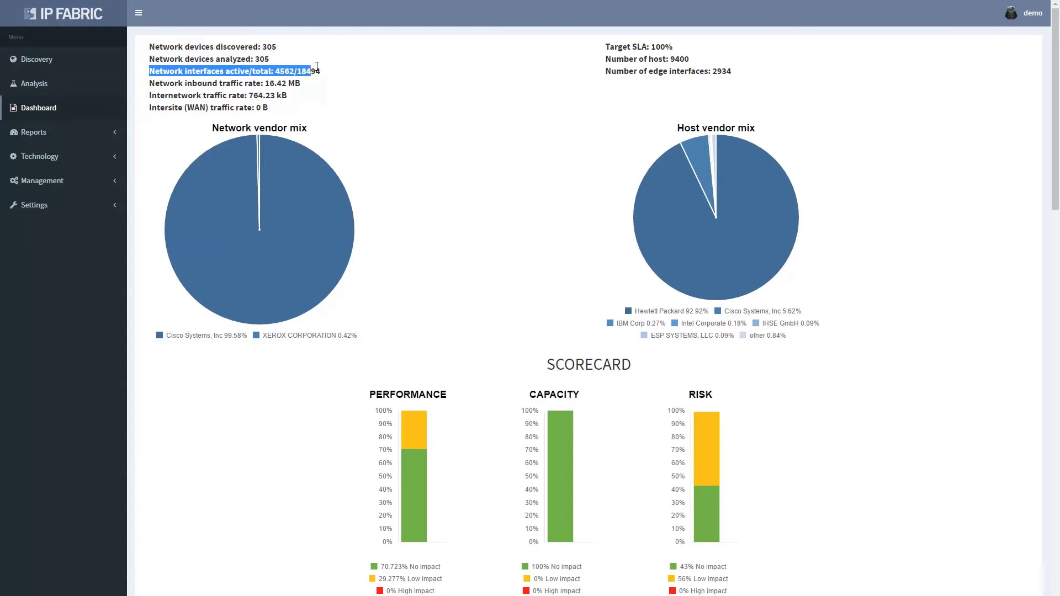
left_click_drag(604, 58, 689, 59)
left_click(333, 233)
scroll(489, 267, "down", 3)
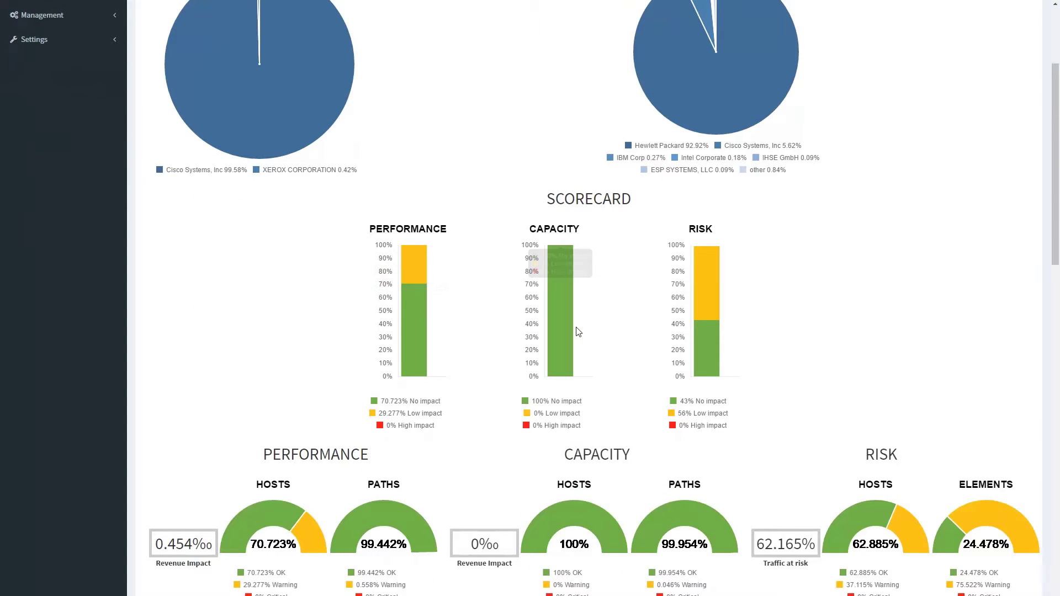
mouse_move(704, 331)
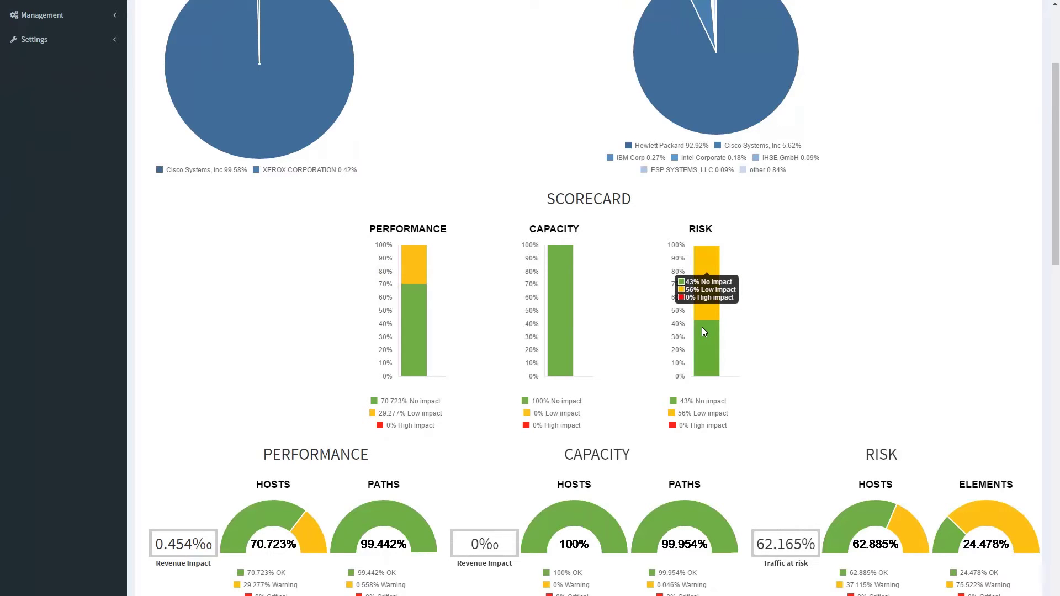
scroll(704, 331, "down", 7)
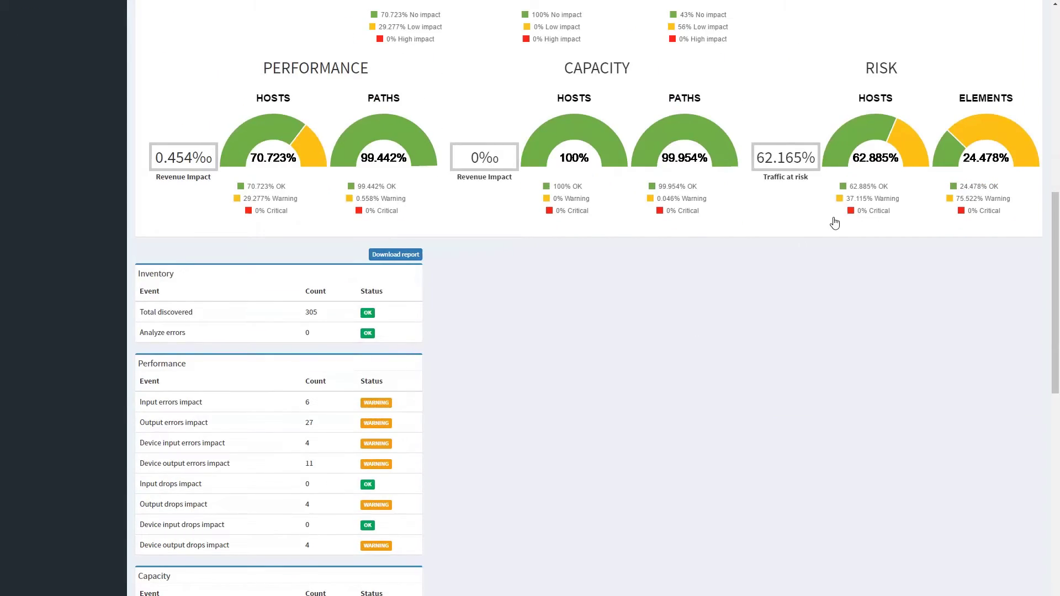
Open the lab21unl47ACC19 path topology from Performance Hosts and move the unknown node beside lab21unl47AC16
left_click(310, 145)
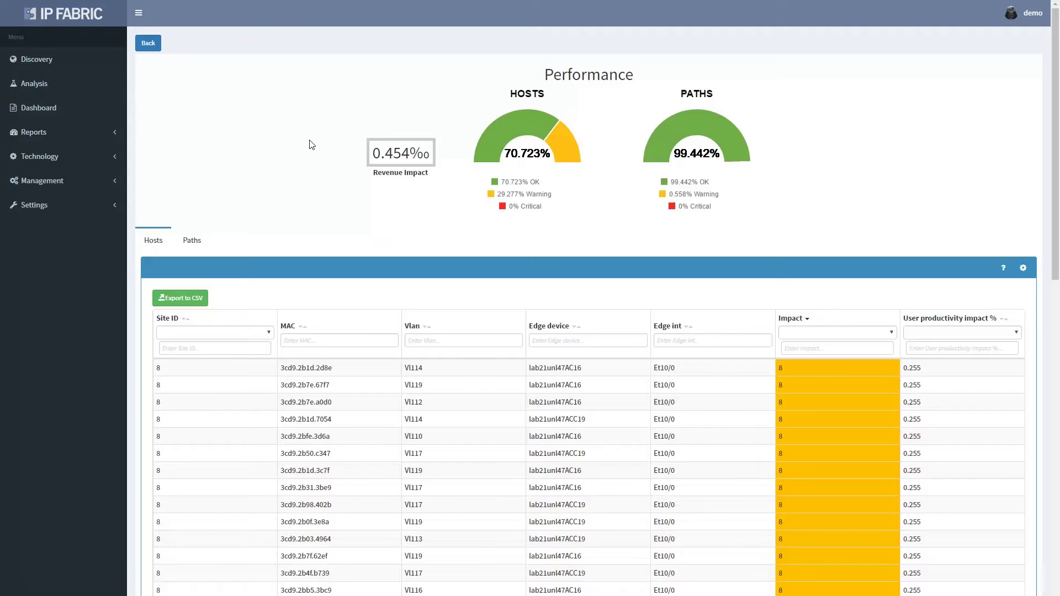
left_click(196, 243)
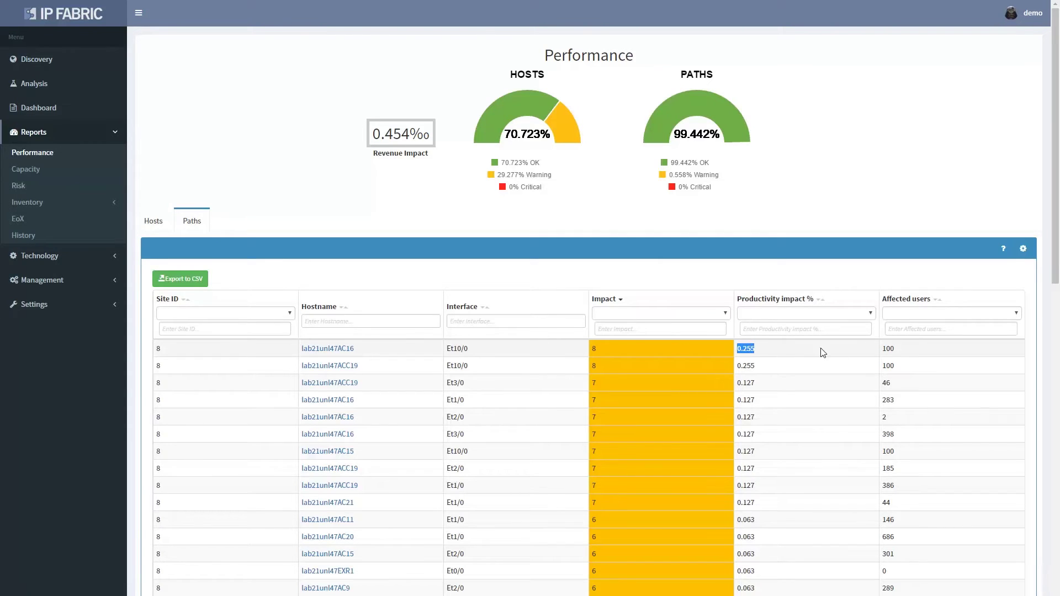
left_click_drag(881, 348, 888, 347)
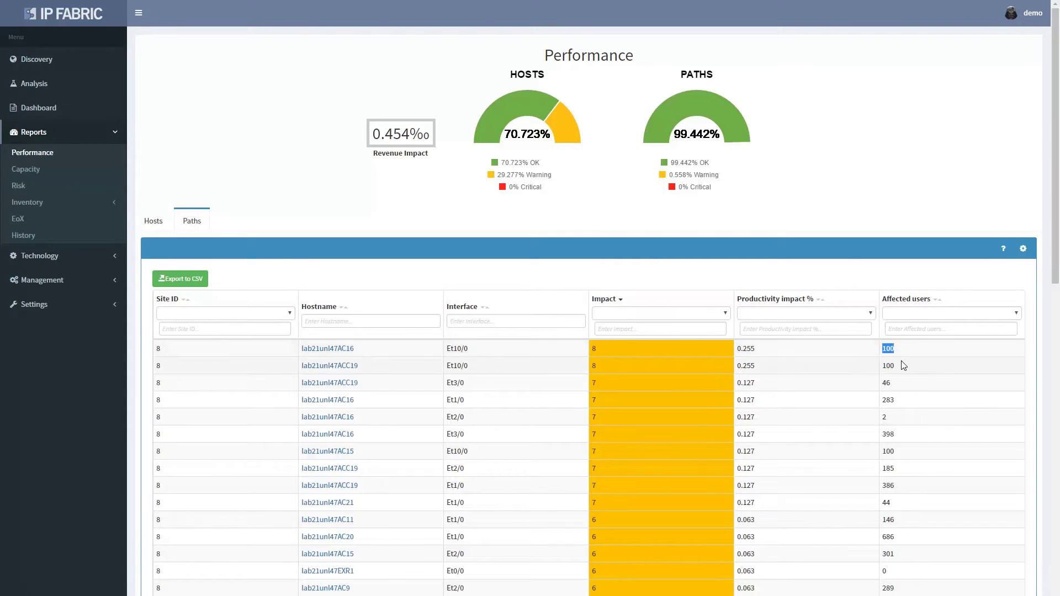
left_click(903, 366)
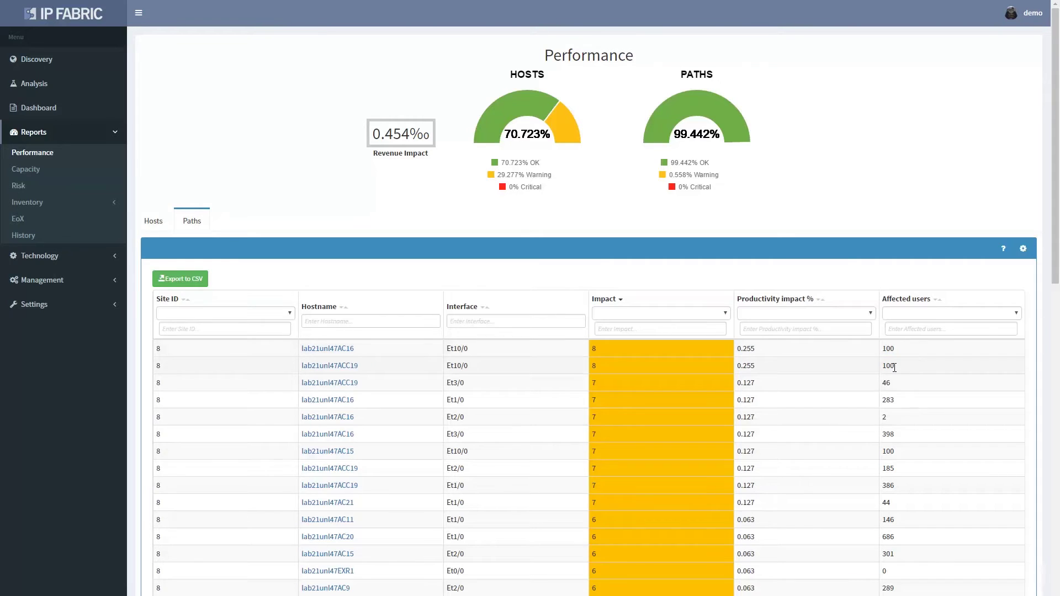
left_click(334, 366)
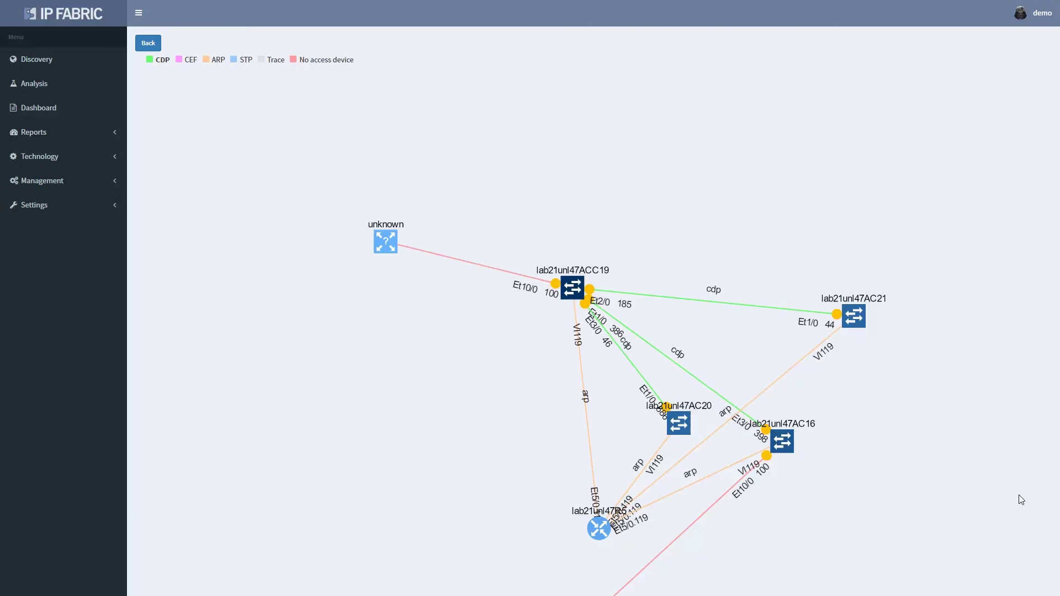
left_click_drag(530, 569, 927, 362)
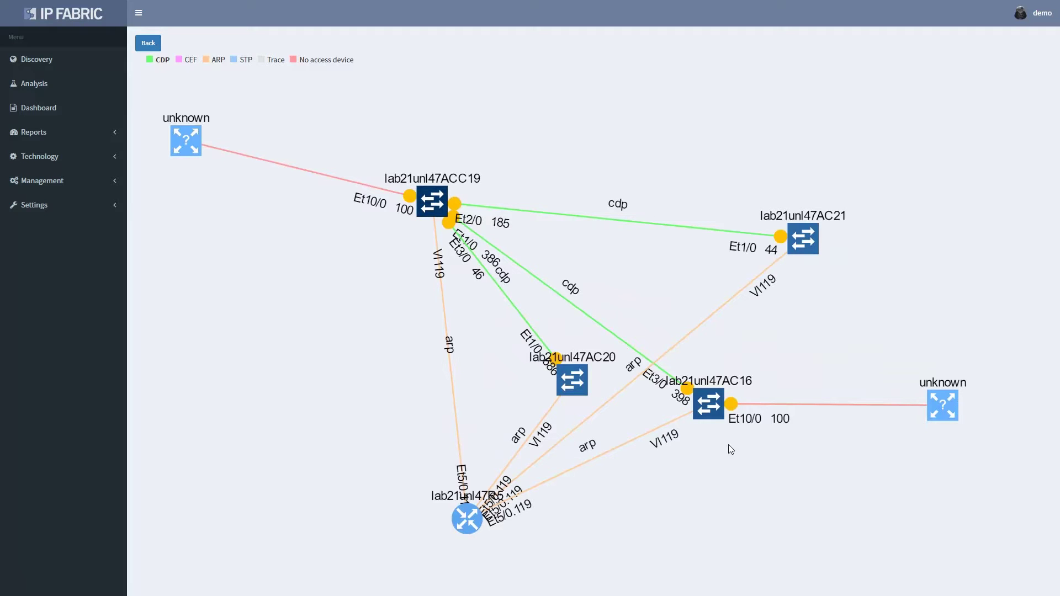
Open the performance report and copy the top host's MAC address 3cd9.2b03.4964
left_click(82, 137)
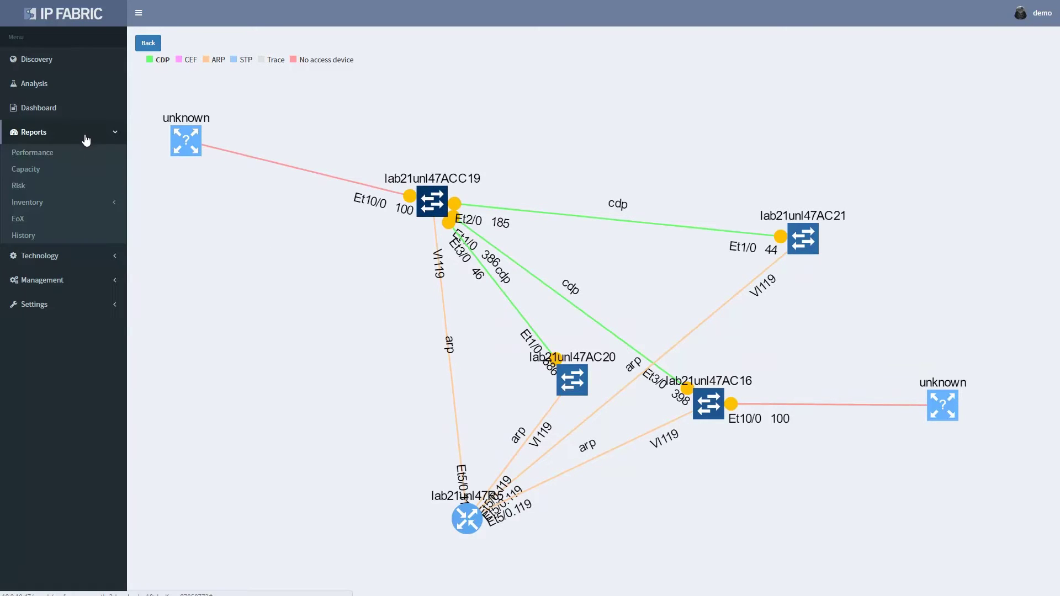
left_click(56, 156)
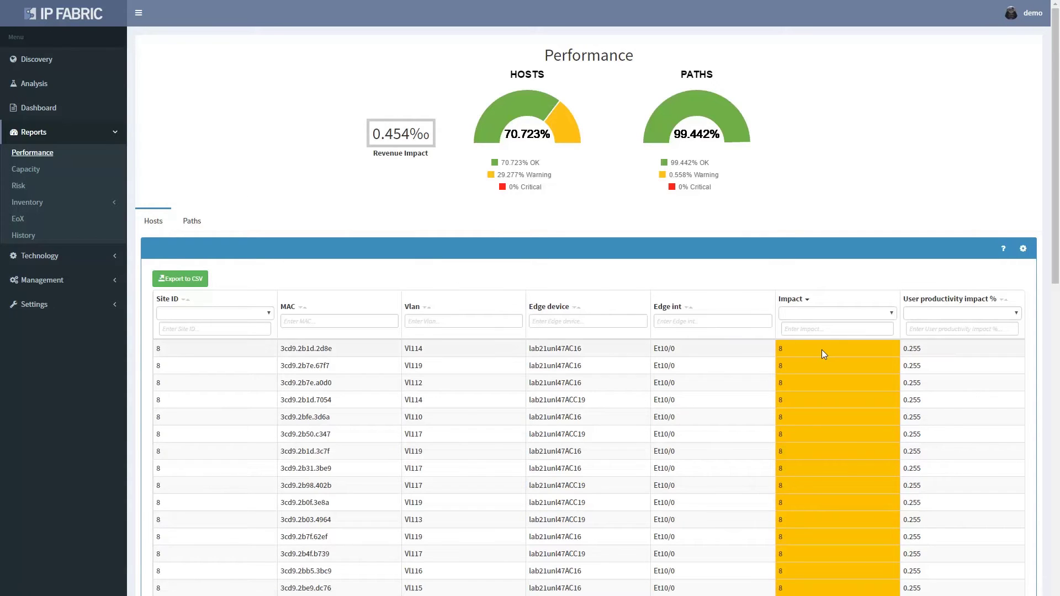
double_click(781, 349)
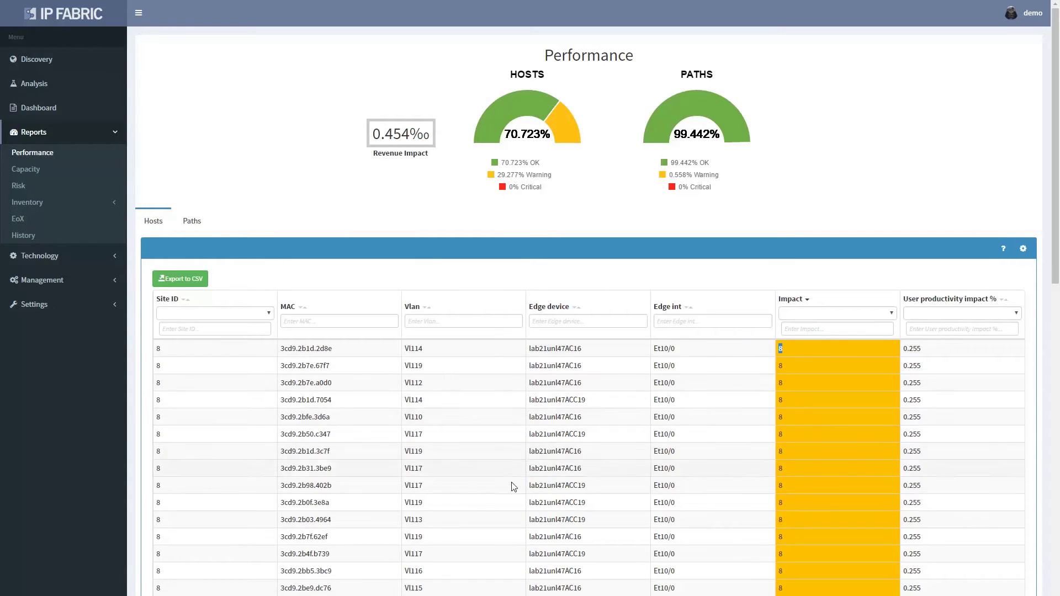
left_click_drag(329, 520, 276, 520)
key("ctrl+c")
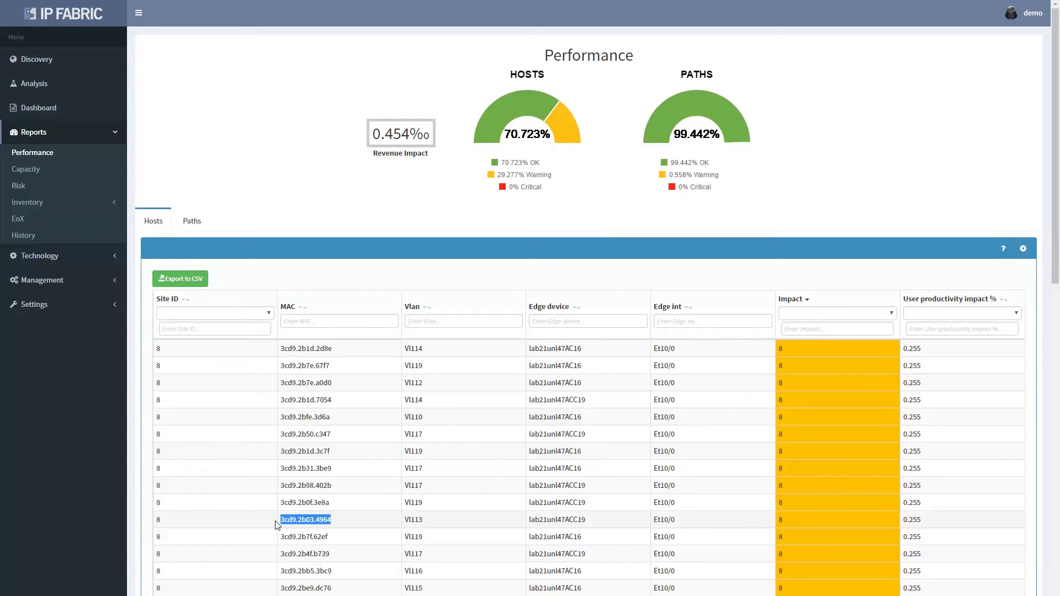
Filter the MAC/IP Mapping host lookup by MAC 3cd9.2b03.4964
left_click(55, 279)
left_click(47, 206)
left_click(332, 110)
key("ctrl+v")
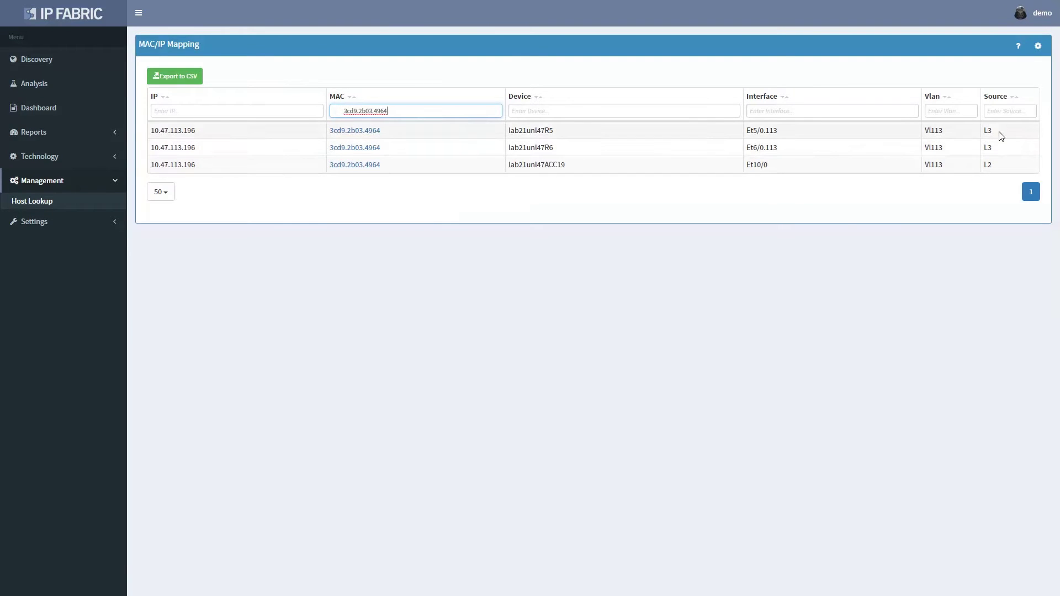
left_click(992, 132)
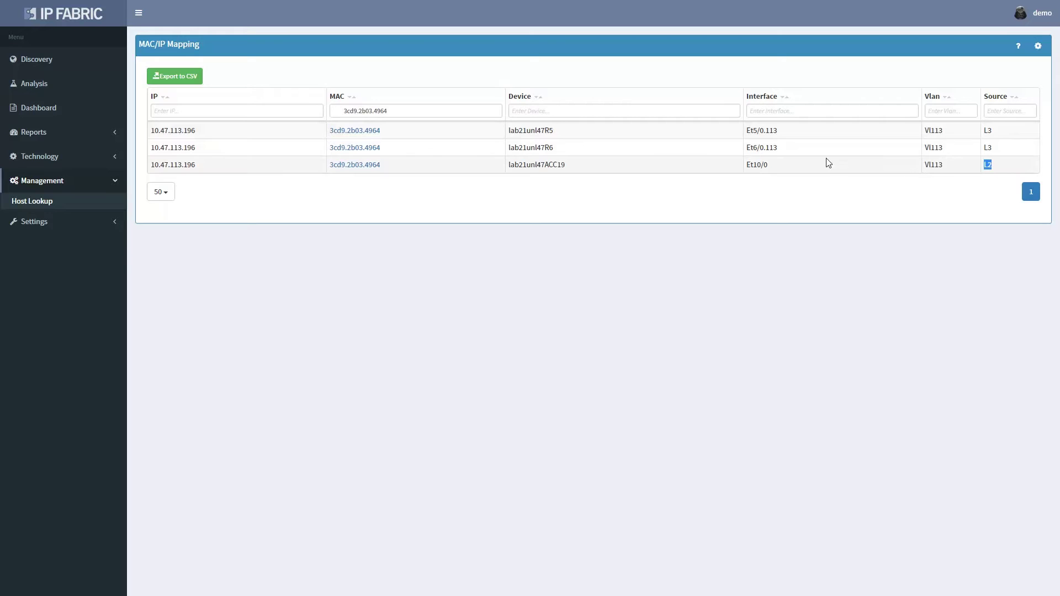
Open the path map for host 3cd9.2b03.4964 and inspect switches lab21unl47AC7 and AC8
left_click(362, 165)
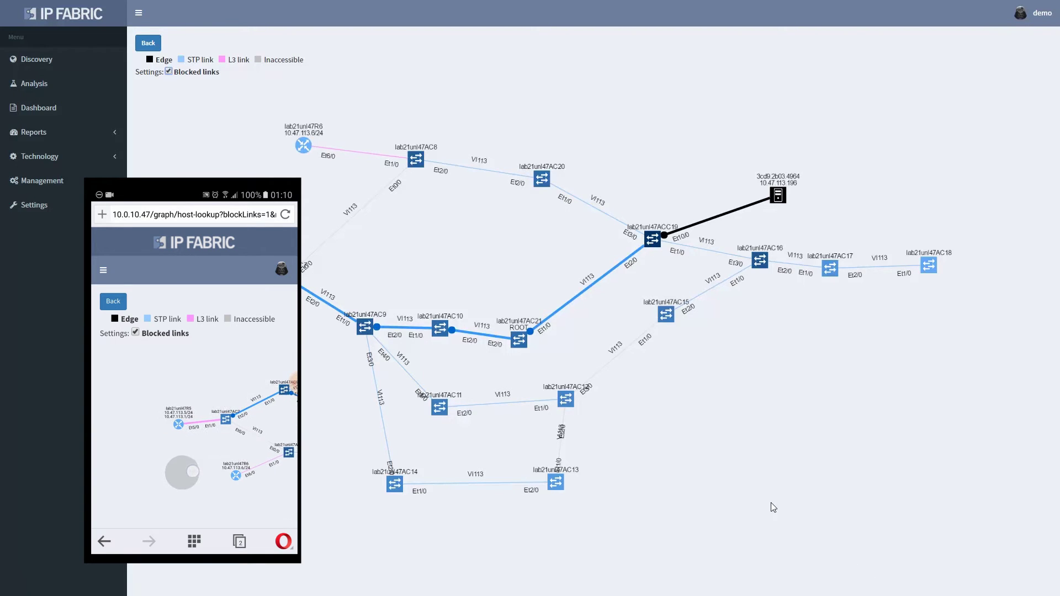
left_click_drag(769, 504, 810, 527)
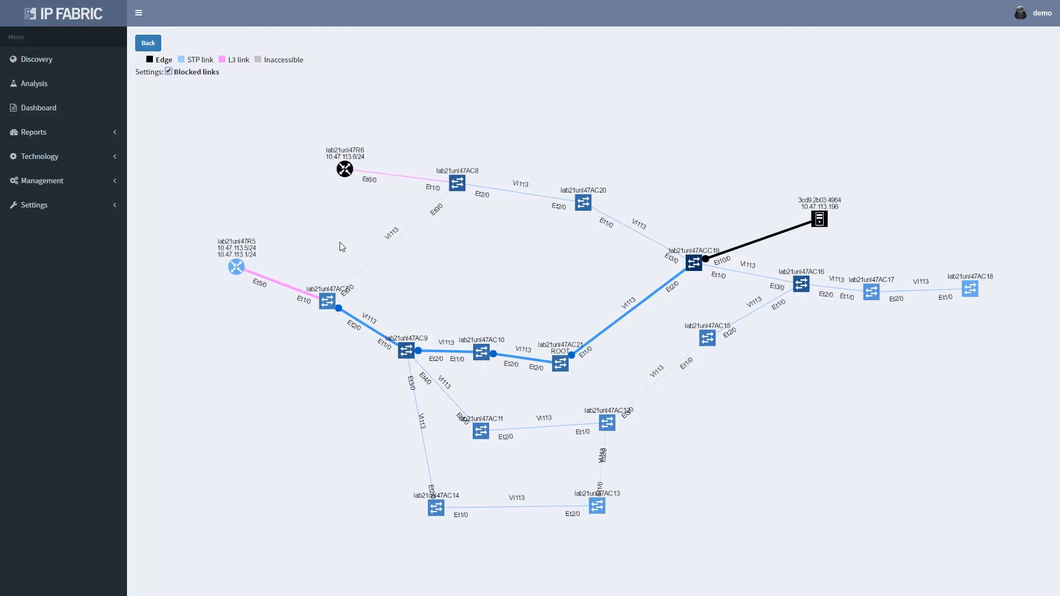
scroll(345, 247, "up", 3)
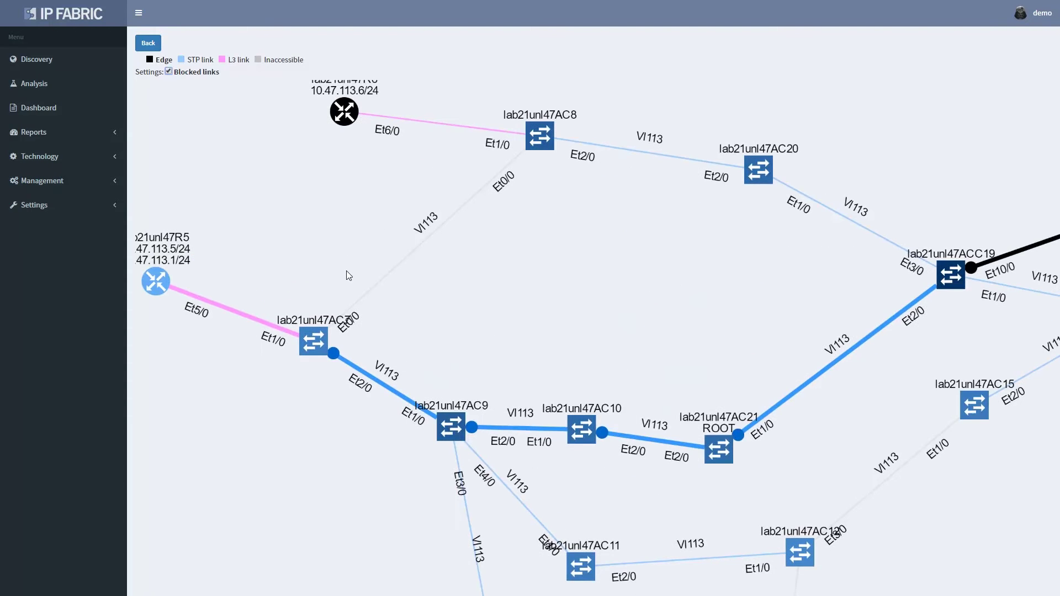
left_click(318, 341)
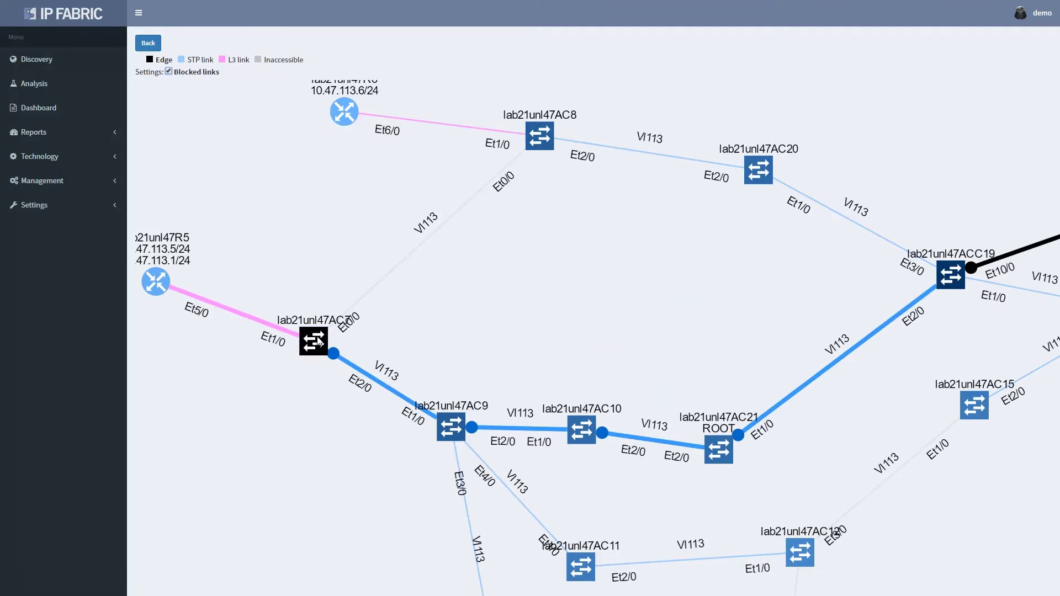
left_click(537, 146)
scroll(580, 202, "down", 2)
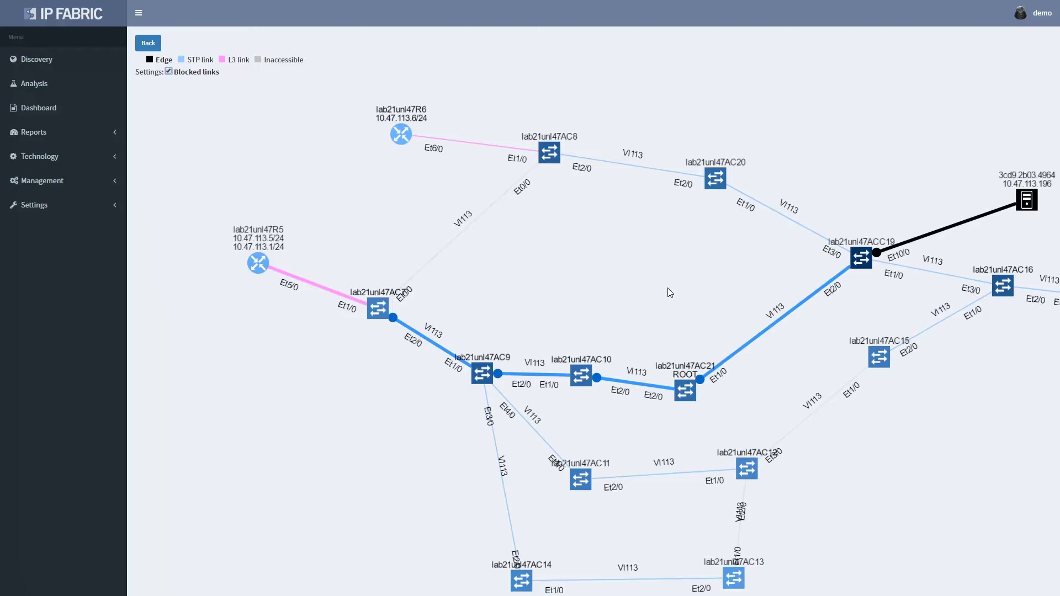
List the STP instances filtered to root ac21
left_click(59, 155)
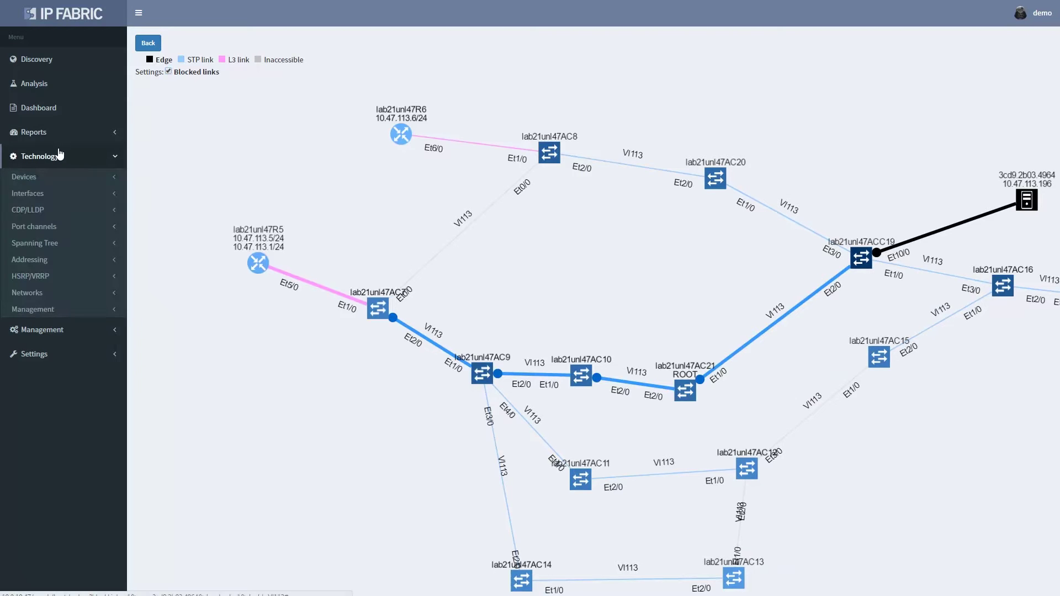
left_click(52, 243)
left_click(114, 261)
left_click(546, 147)
type("ac21")
key("Tab")
Open AC21's spanning-tree diagram and rearrange lab21unl47ACC19 and AC18 for readability
left_click(270, 176)
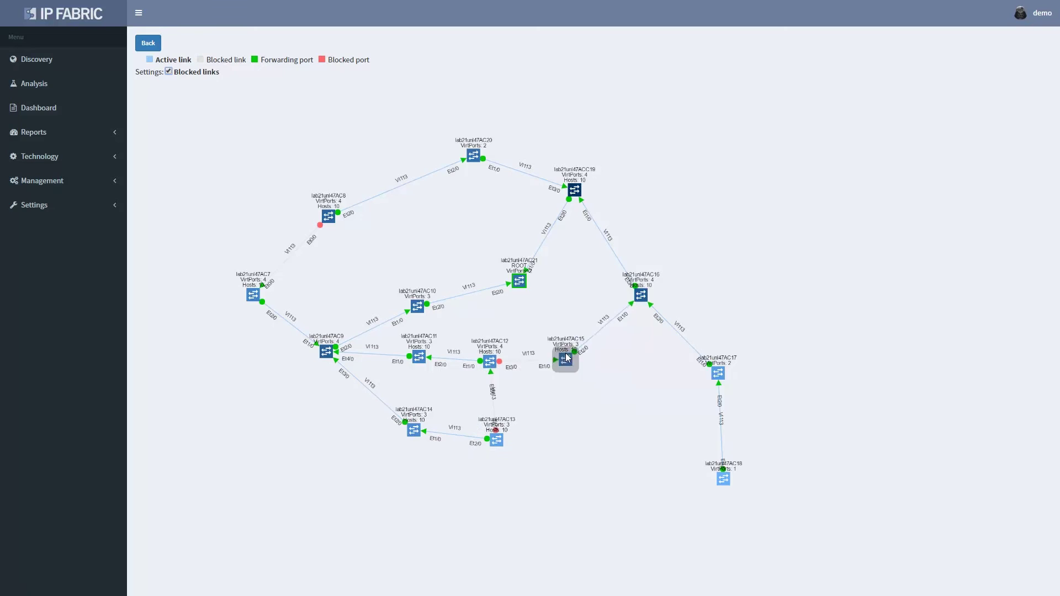
left_click_drag(574, 190, 440, 248)
left_click_drag(674, 508, 640, 272)
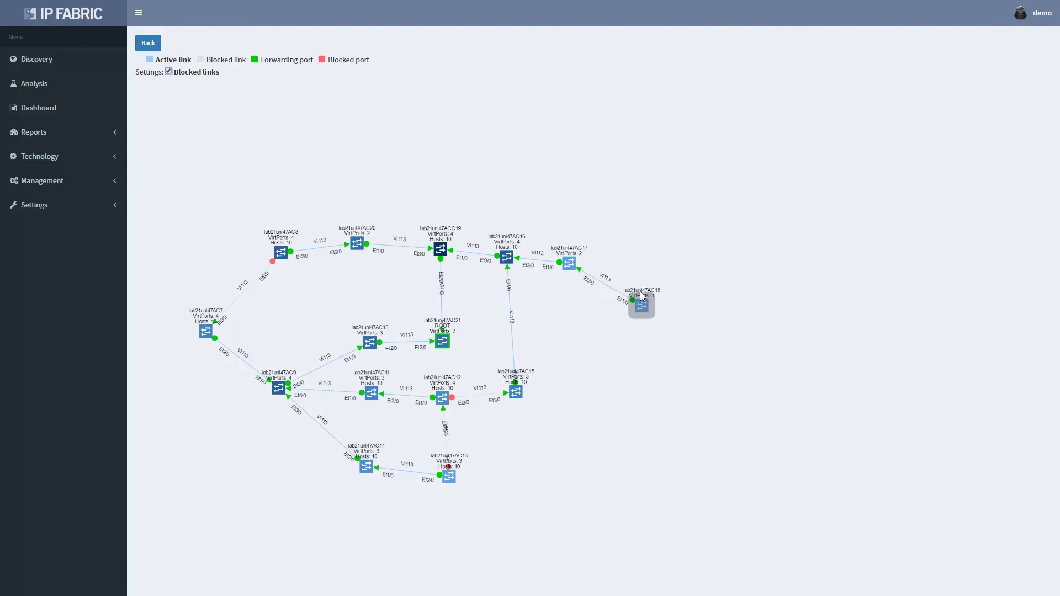
scroll(409, 256, "up", 3)
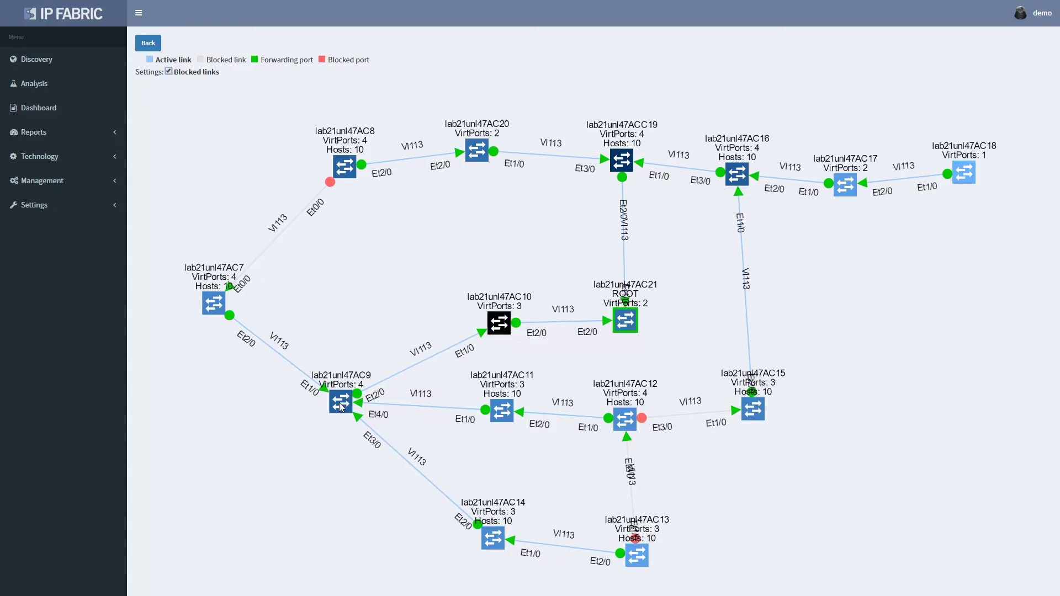
Return to STP instances and narrow them to the one rooted at AC21
left_click(148, 43)
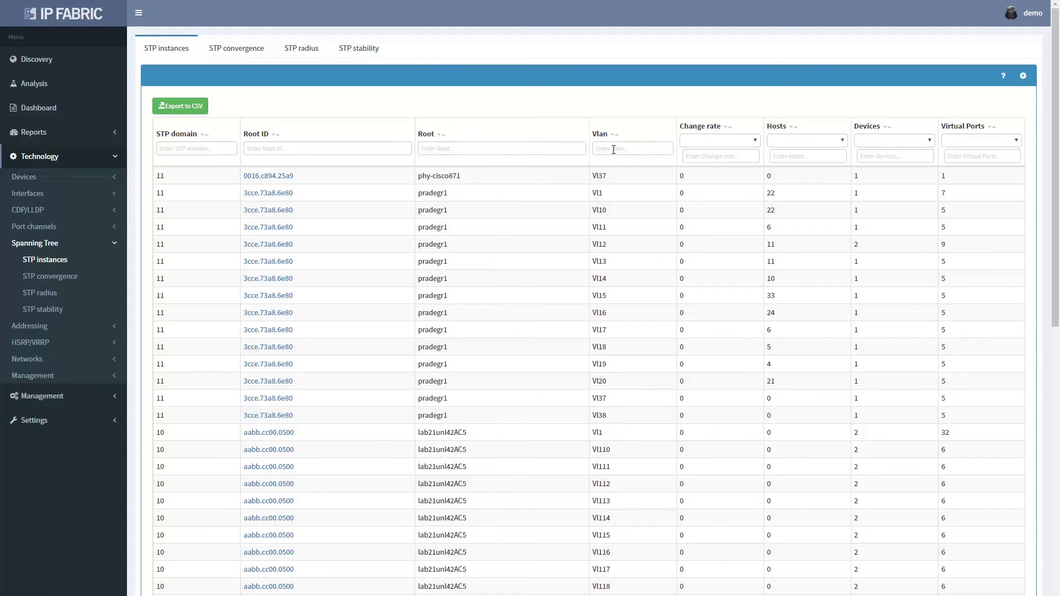
left_click(528, 148)
type("ac21")
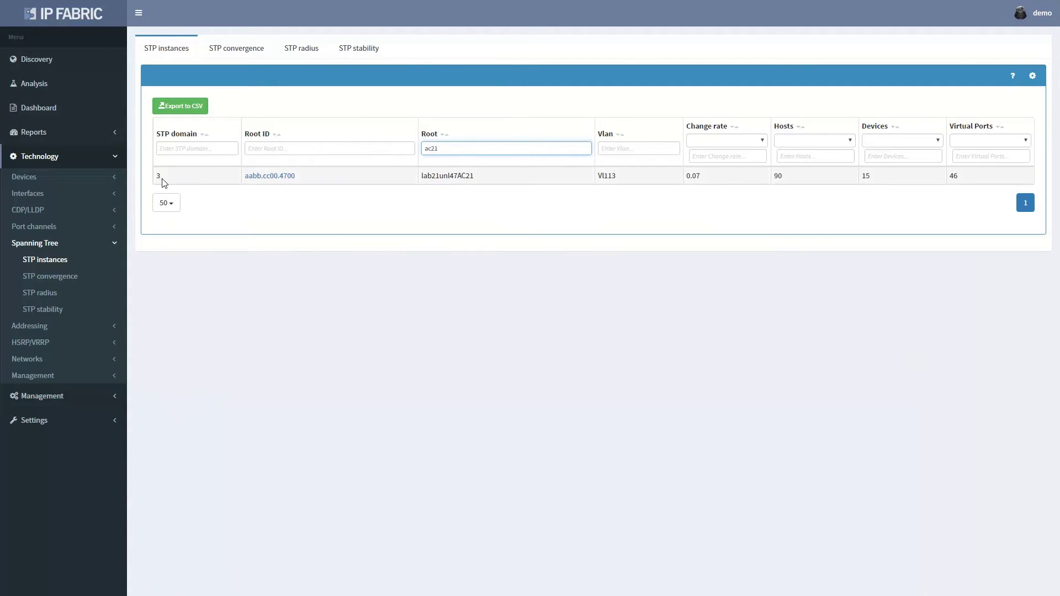
left_click(164, 182)
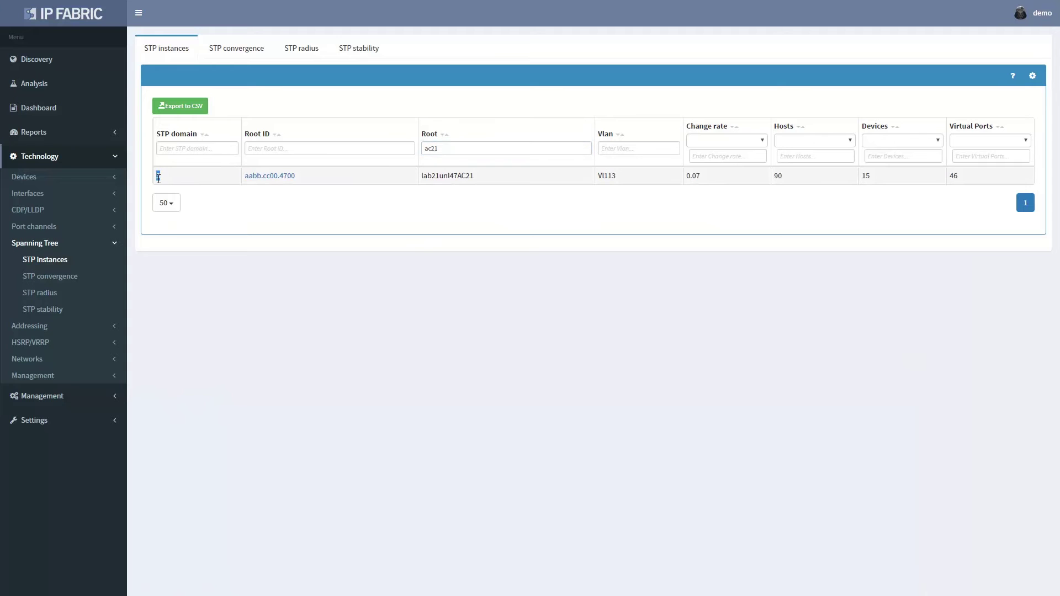
Show STP convergence for domain 3, sorted by Stability impact, and open its topology map
left_click(260, 48)
left_click(195, 158)
type("3")
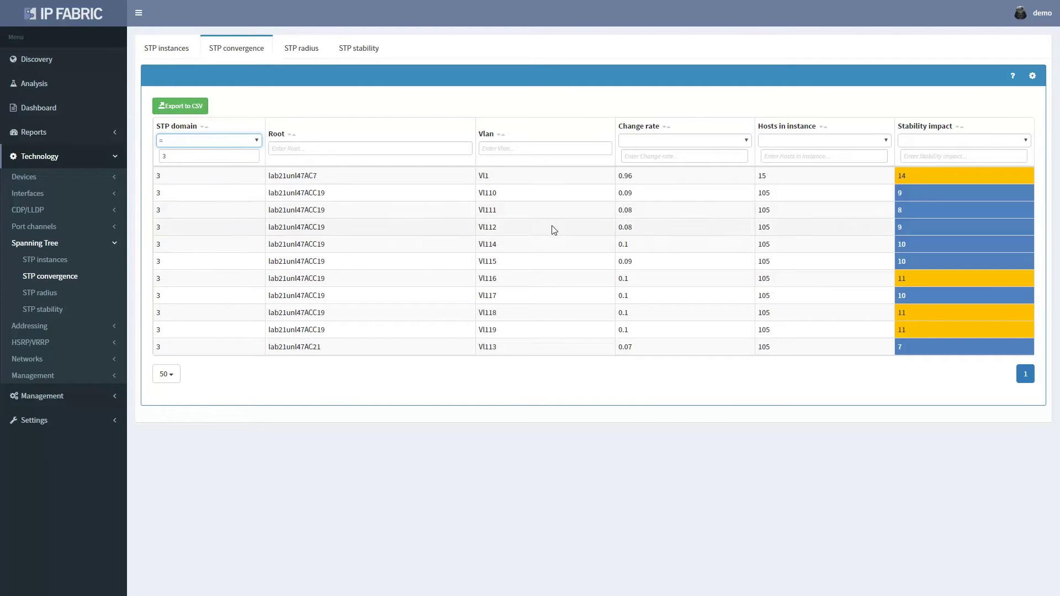
left_click(903, 128)
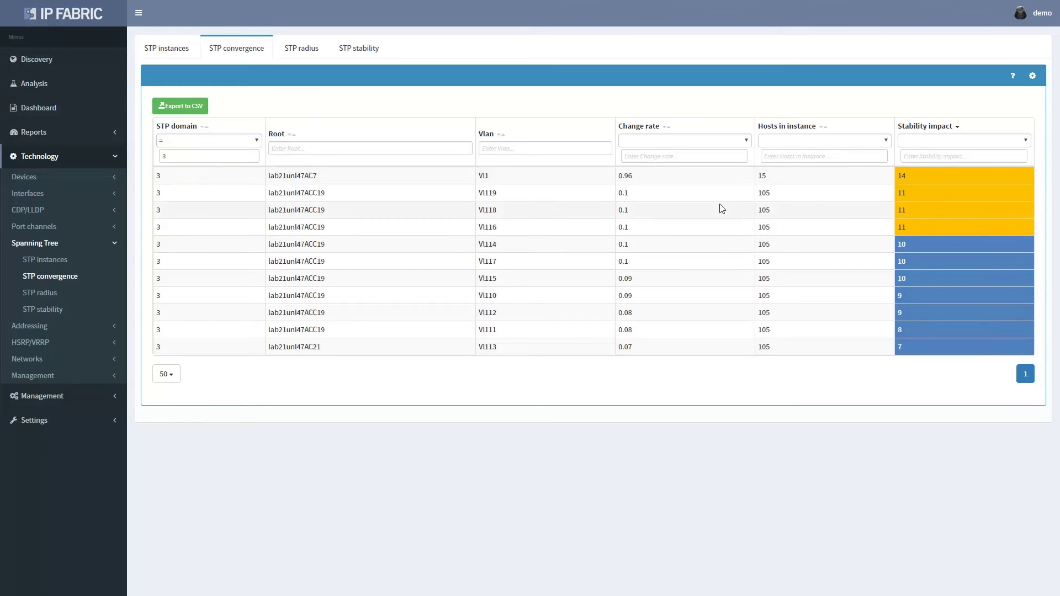
left_click(255, 197)
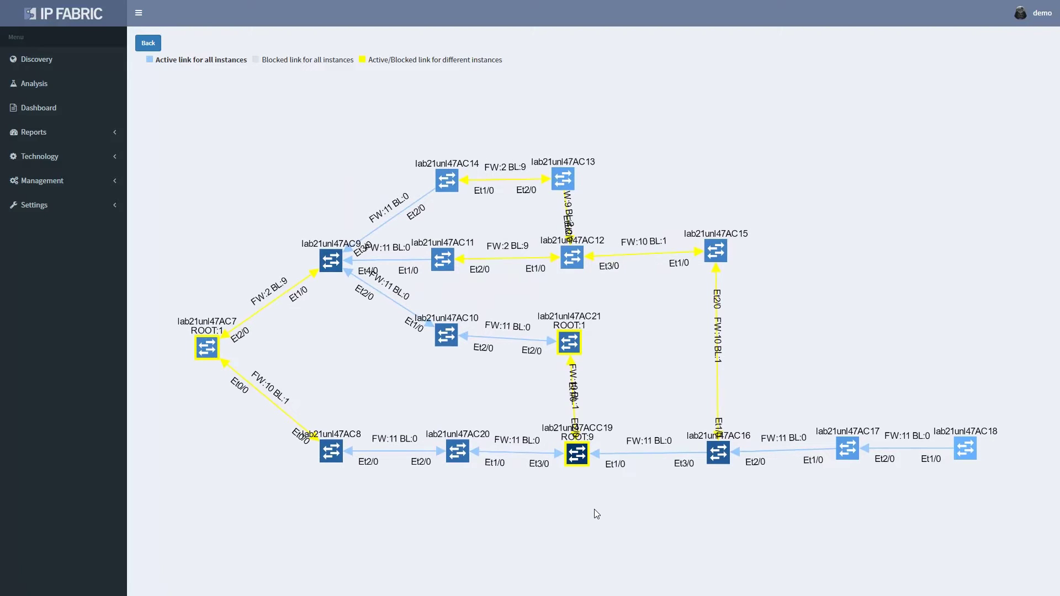
Inspect root switches AC7, AC21 and ACC19 and switch AC18 on the STP graph
left_click(208, 348)
left_click(569, 343)
left_click(580, 451)
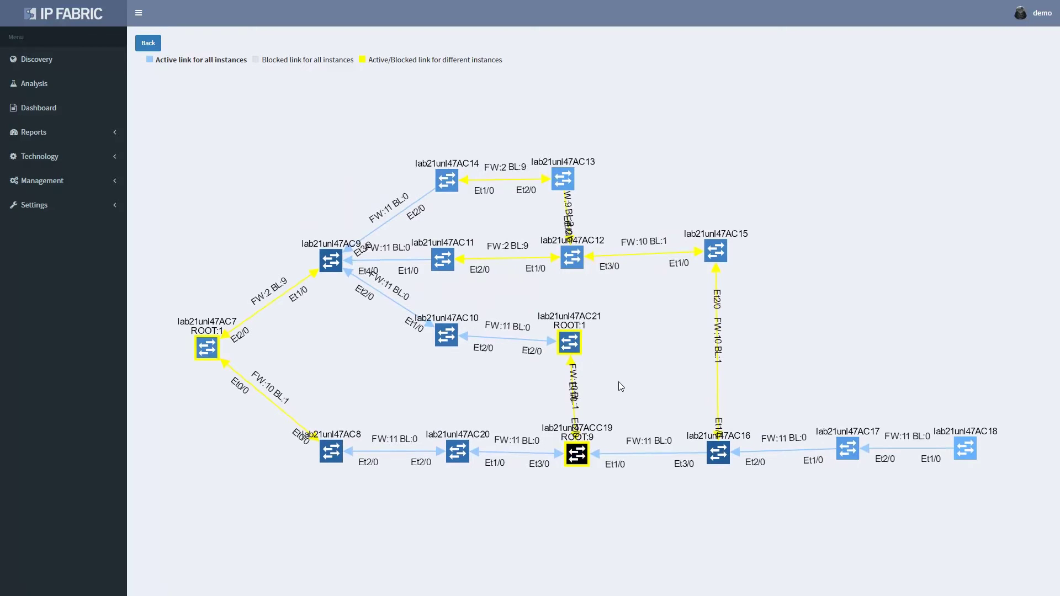
left_click(974, 446)
left_click(822, 454)
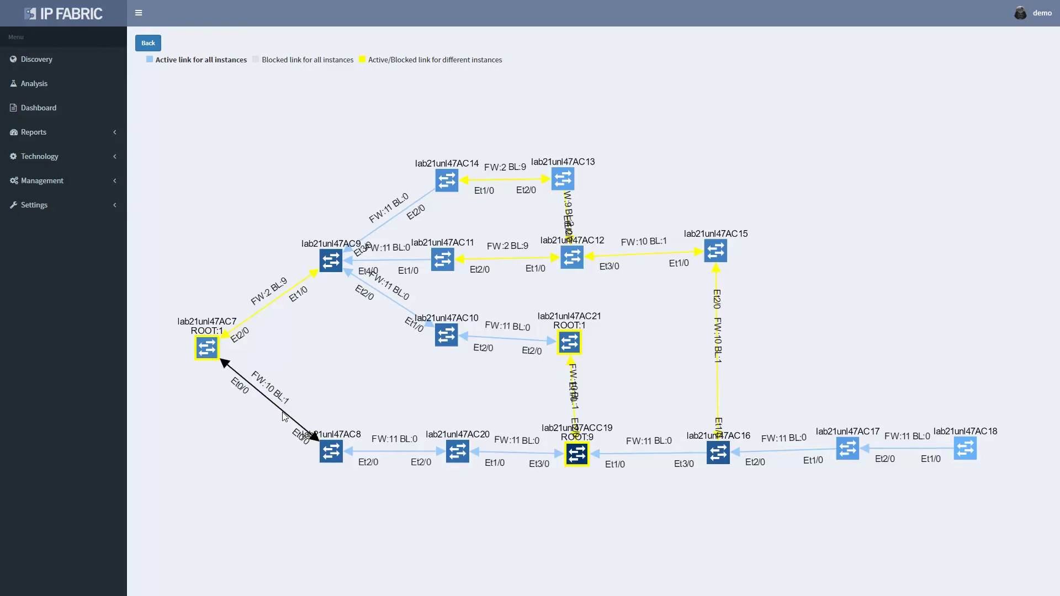
Pan the STP map to inspect AC7 and AC8, then open the network Performance report
left_click(270, 419)
scroll(258, 399, "up", 3)
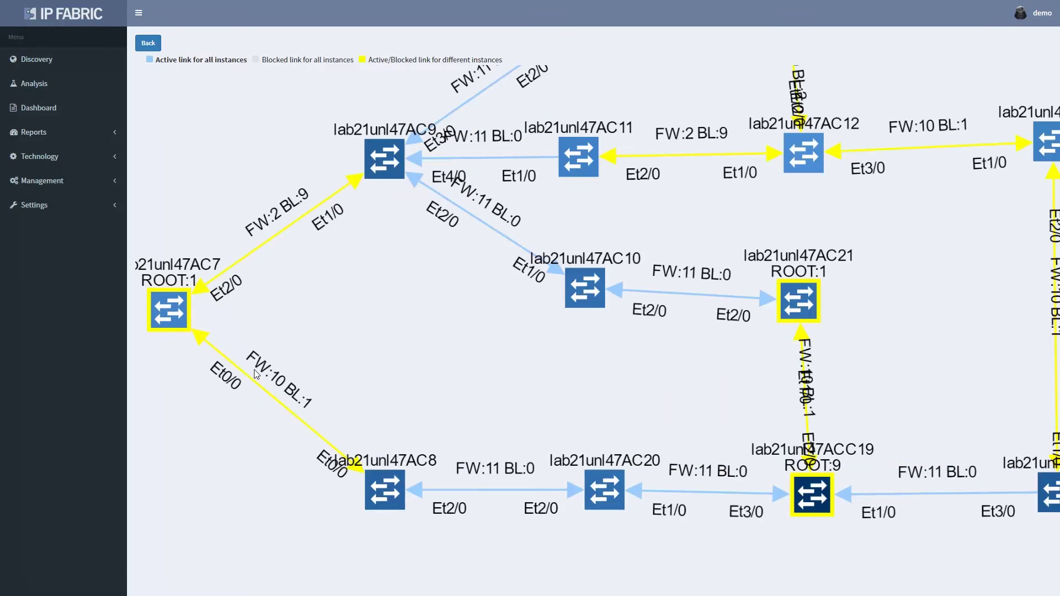
scroll(293, 408, "down", 1)
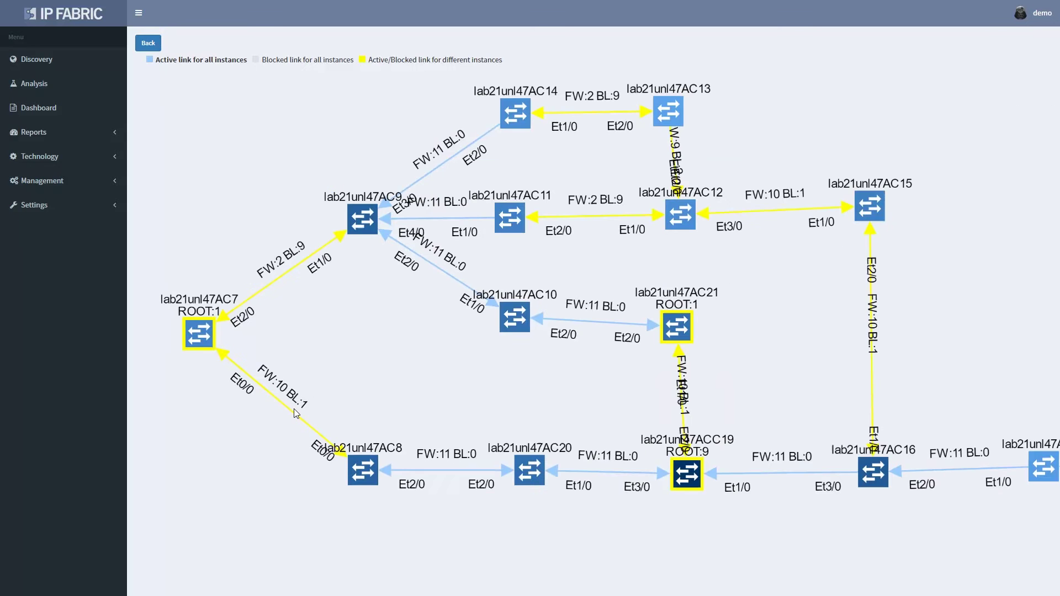
mouse_move(414, 403)
left_mouse_down()
mouse_move(424, 410)
mouse_move(409, 416)
left_mouse_up()
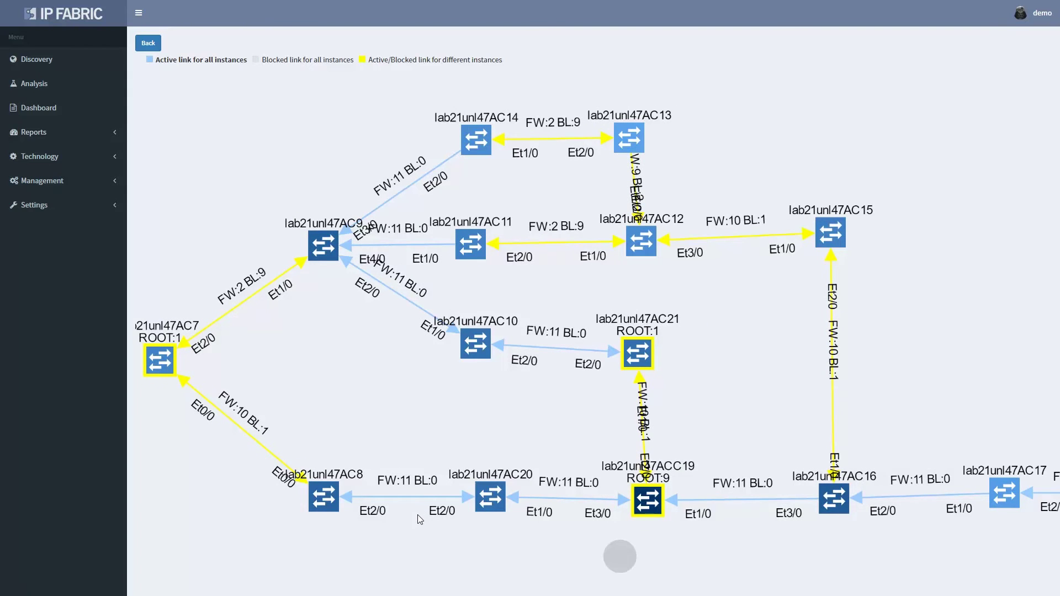
scroll(416, 519, "down", 2)
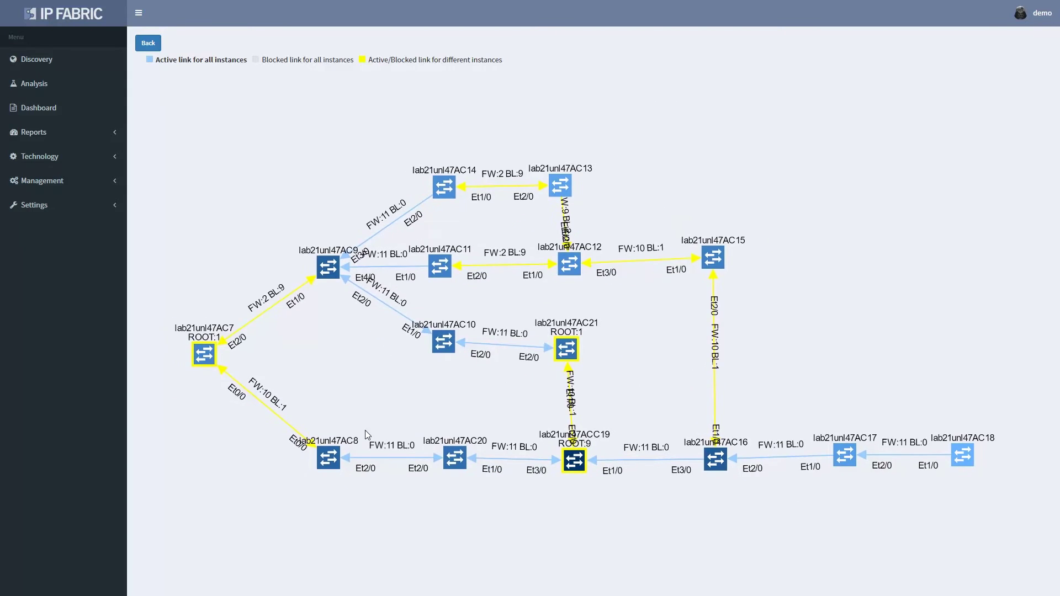
scroll(315, 416, "up", 2)
left_click(174, 343)
scroll(226, 352, "down", 2)
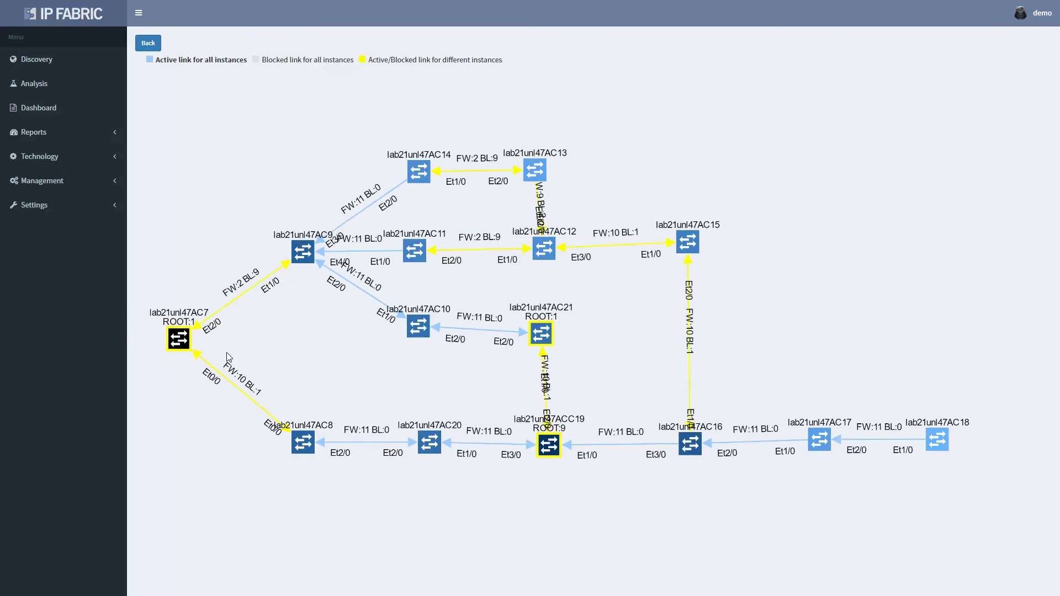
left_click_drag(227, 352, 272, 341)
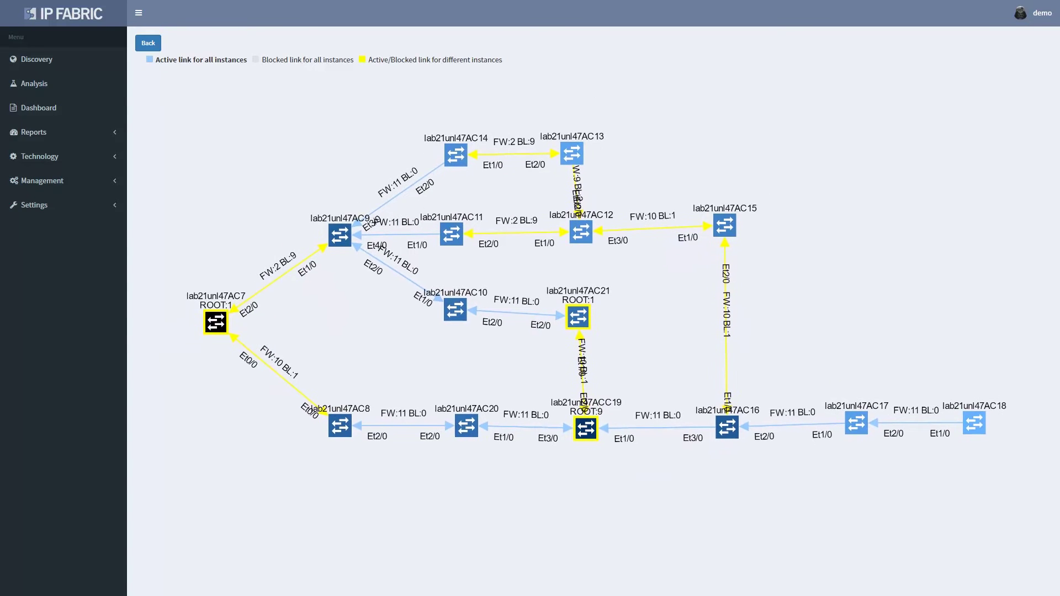
left_click(342, 429)
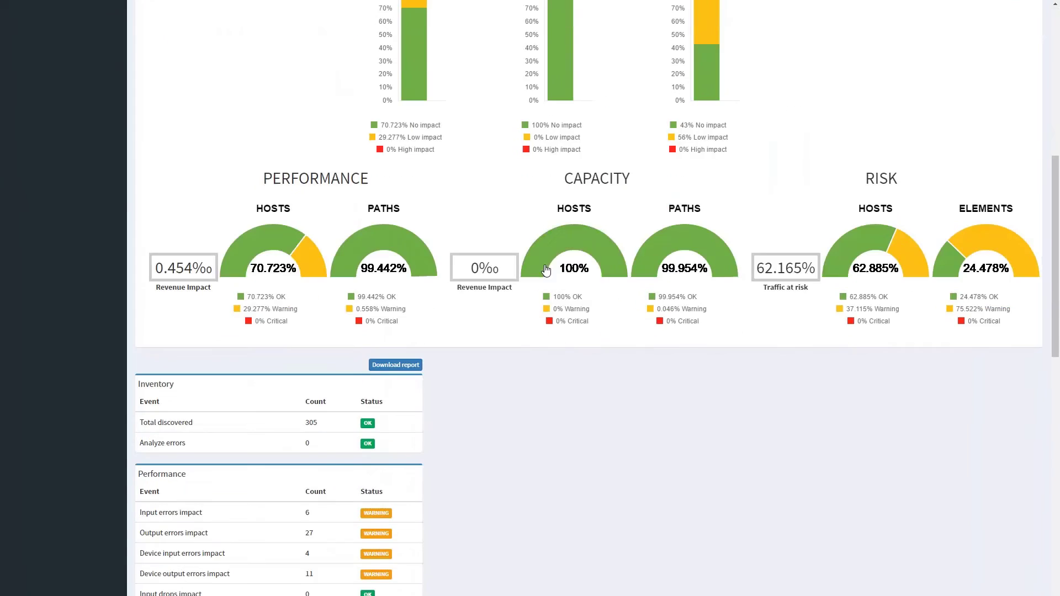
left_click(219, 259)
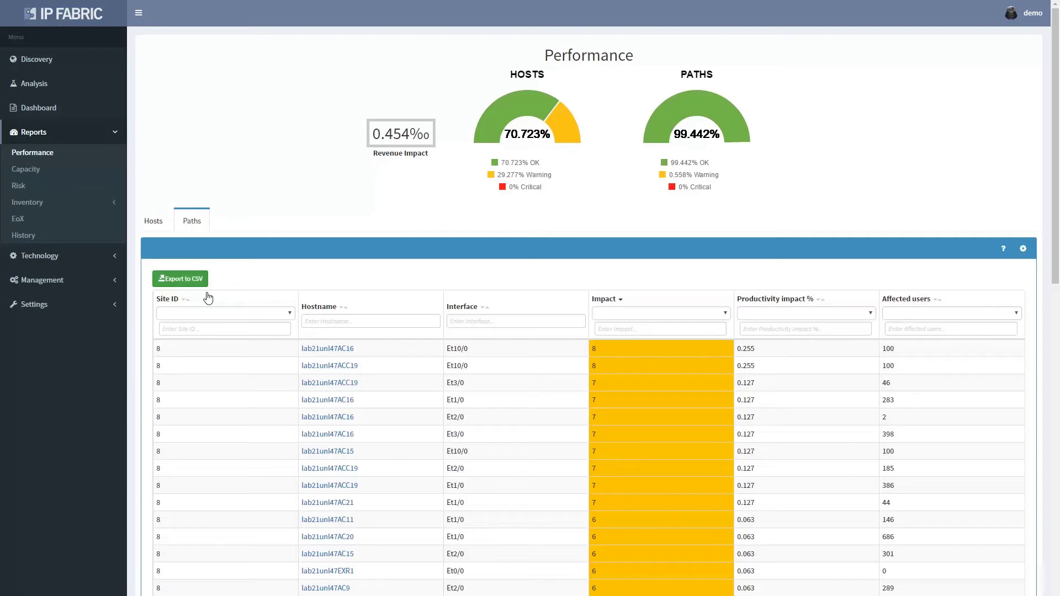
Export the site 8 paths CSV, finish the spanning-tree sentence, and give the STP table a blue style
left_click(190, 282)
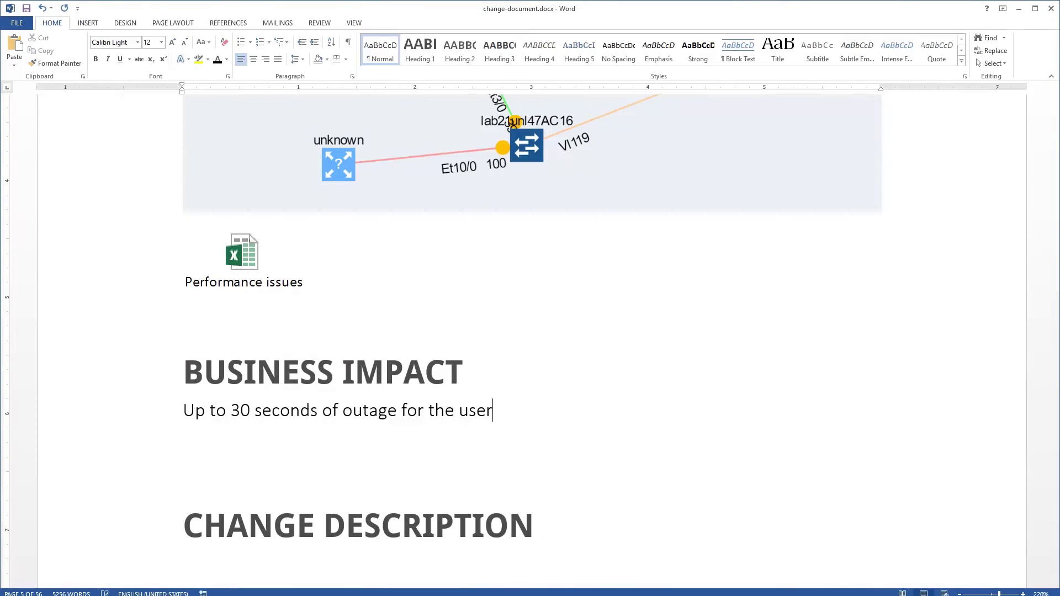
type("s in the spanning tree instances.")
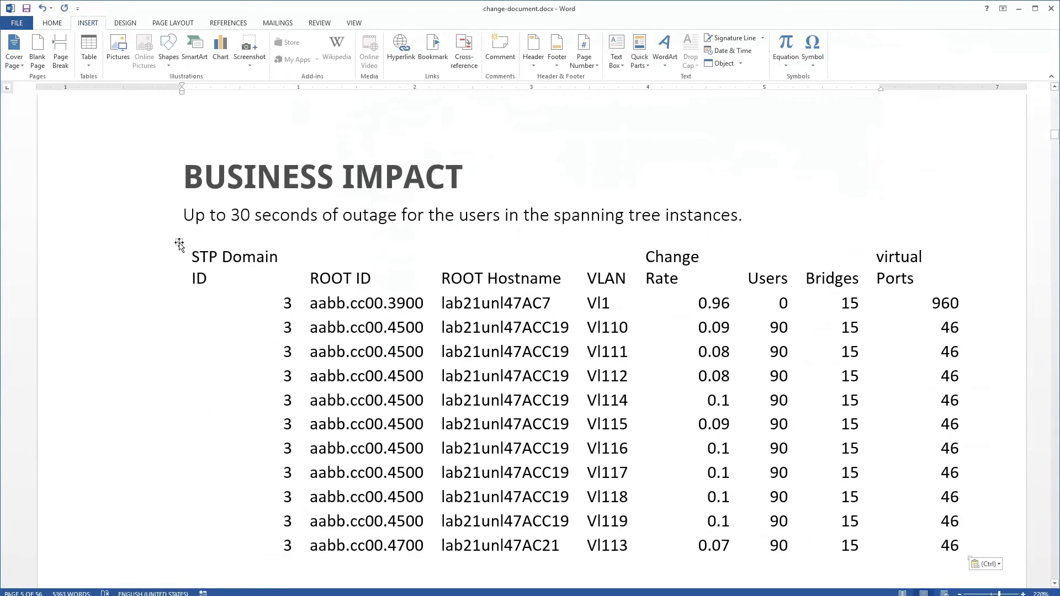
left_click(179, 244)
left_click(389, 23)
left_click(689, 60)
left_click(213, 170)
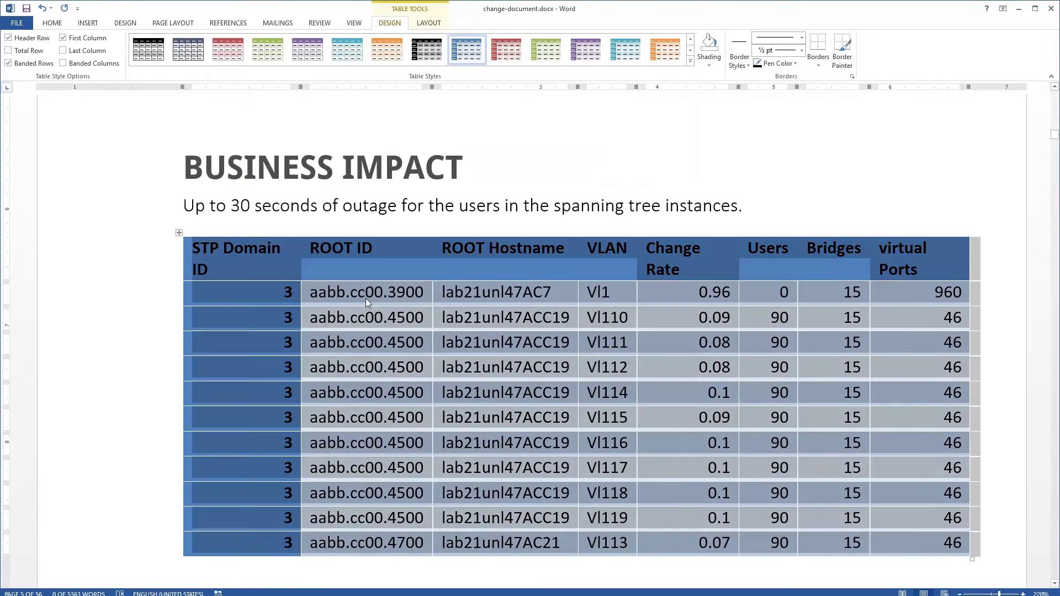
left_click(366, 298)
Add a closing period and embed the 'Vlan110-119 users' workbook as an icon under AFFECTED USERS
scroll(365, 298, "down", 3)
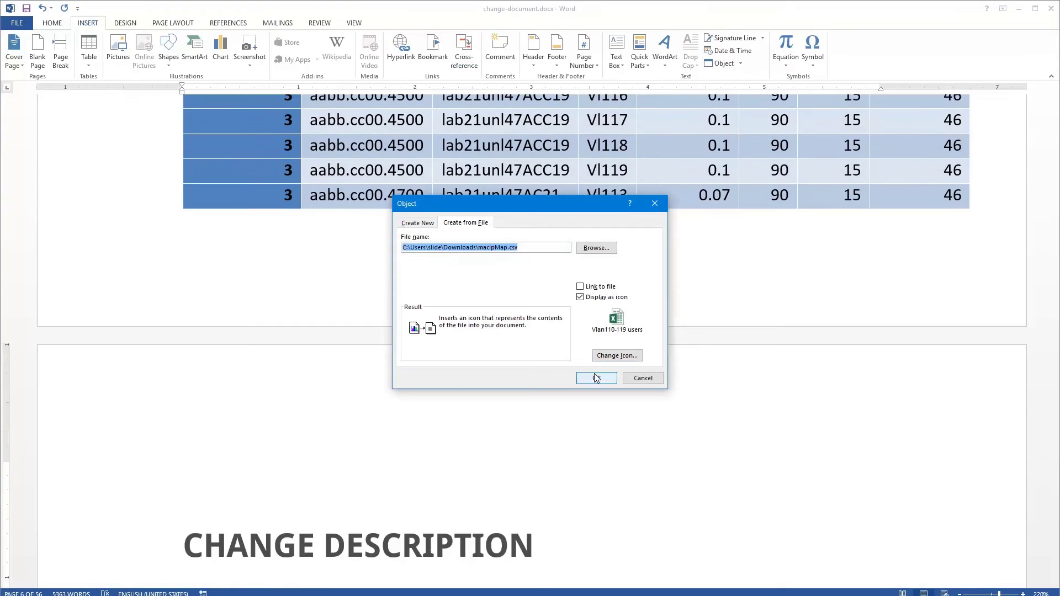
left_click(597, 377)
scroll(422, 488, "down", 3)
scroll(398, 450, "up", 2)
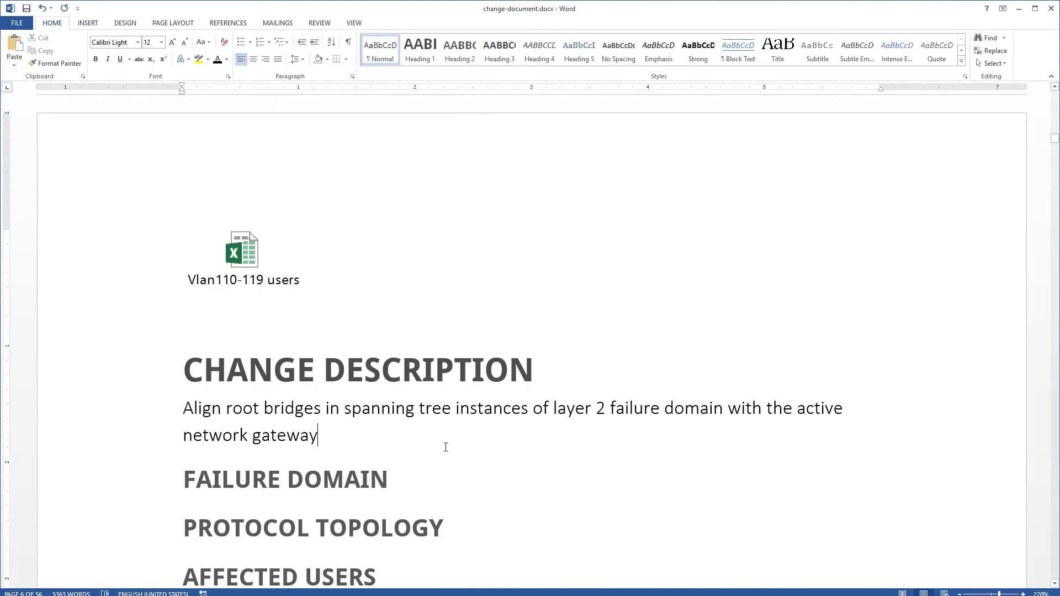
type(".")
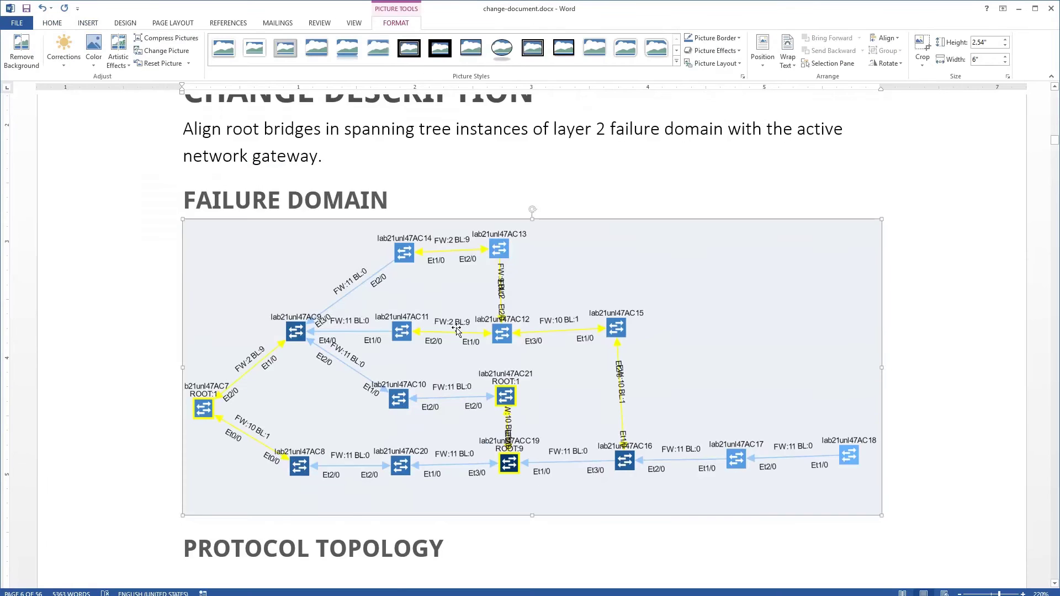
scroll(478, 431, "down", 2)
left_click(478, 431)
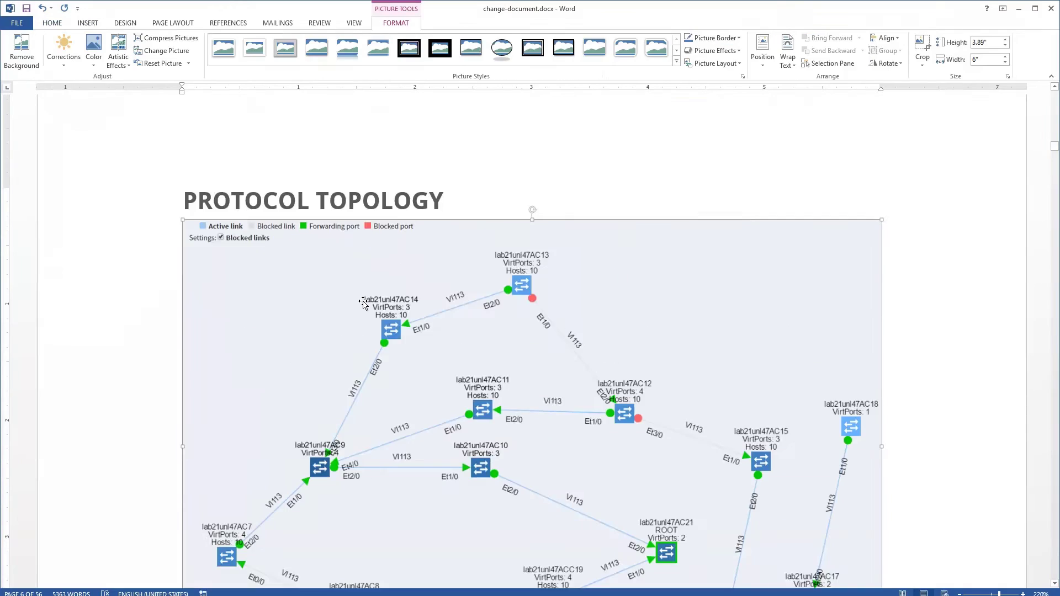
scroll(363, 304, "down", 5)
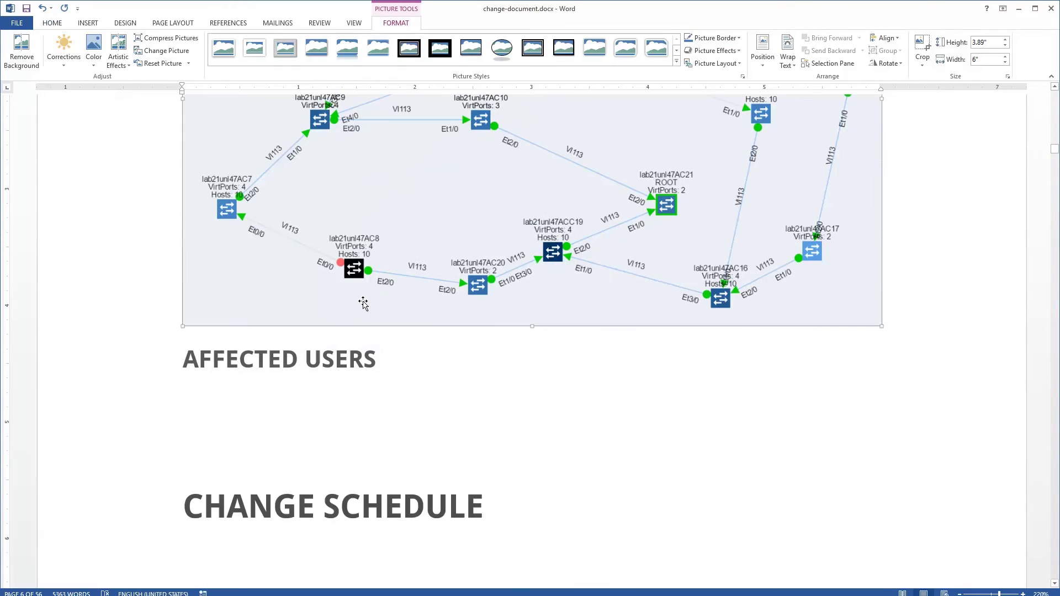
left_click(350, 406)
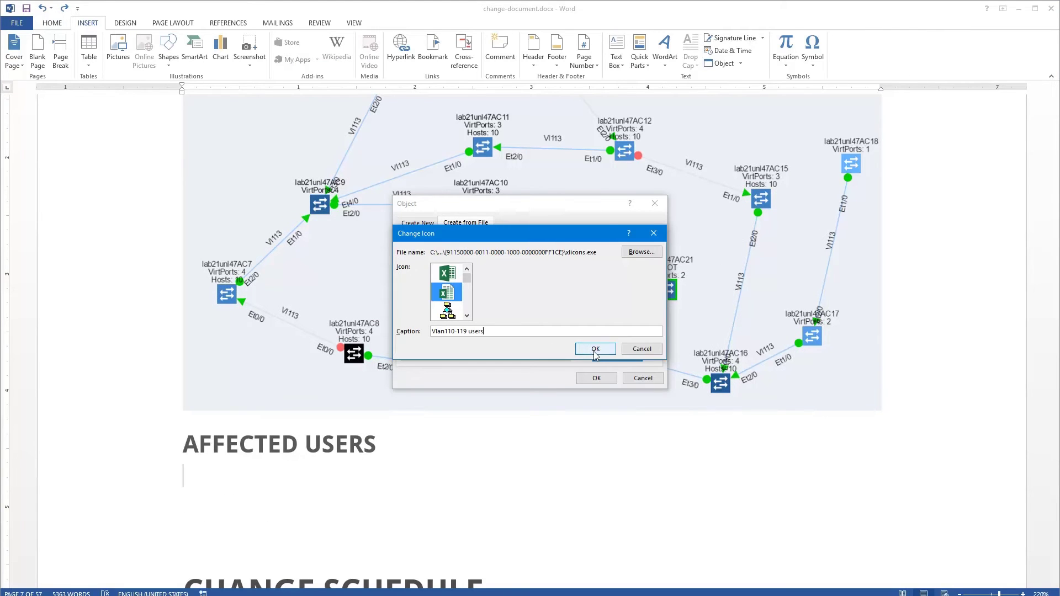
left_click(596, 350)
left_click(596, 378)
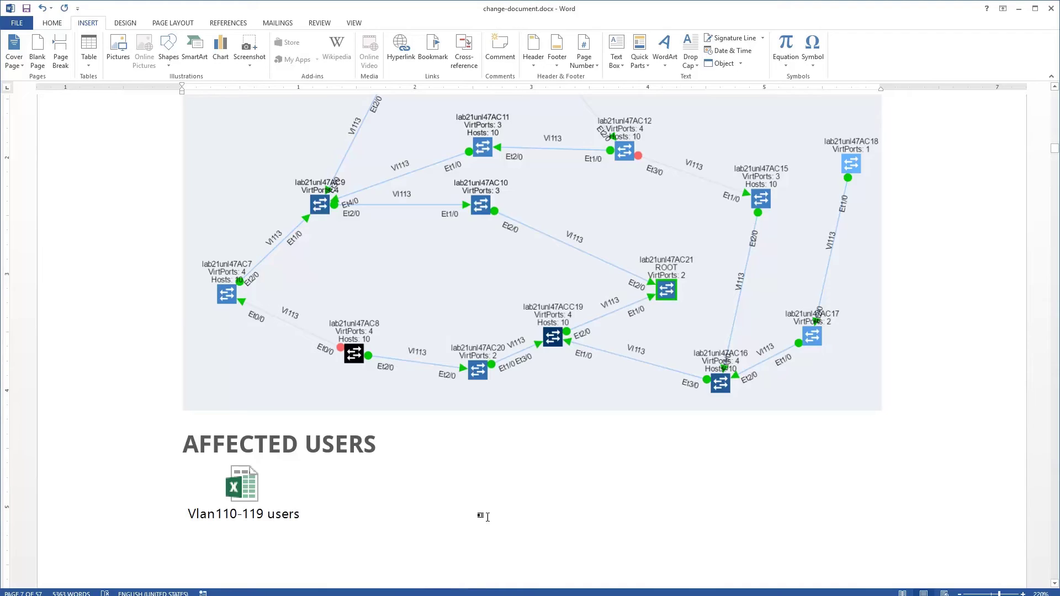
scroll(488, 517, "down", 5)
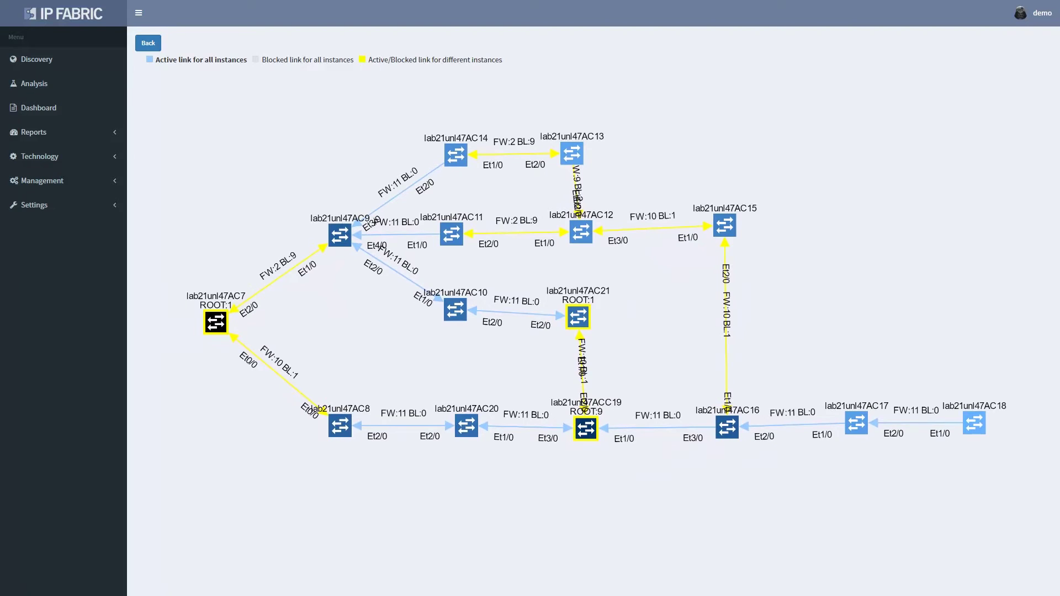
Open the Performance report and drill into site 8's topology map
left_click(34, 132)
left_click(50, 157)
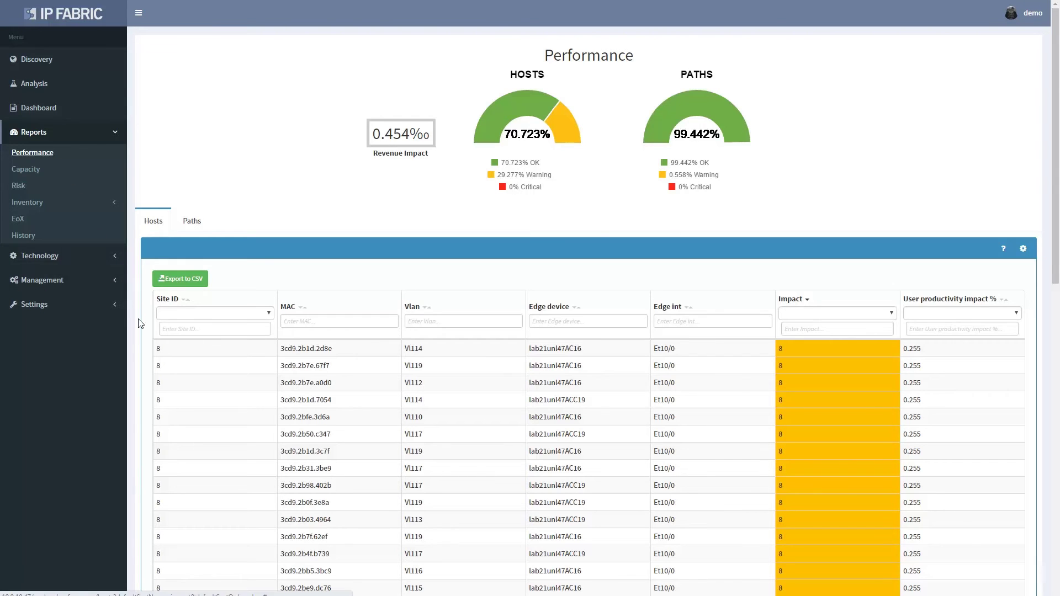
left_click(157, 349)
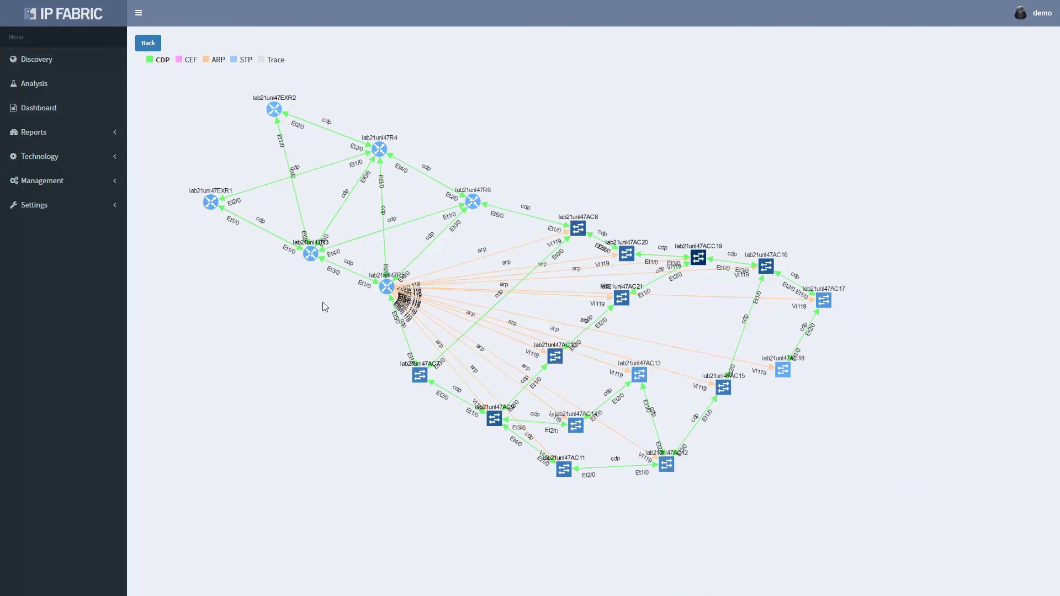
Inspect routers R5 and R6, their CDP link, and R5's Et5/0 link to AC7
scroll(313, 254, "up", 3)
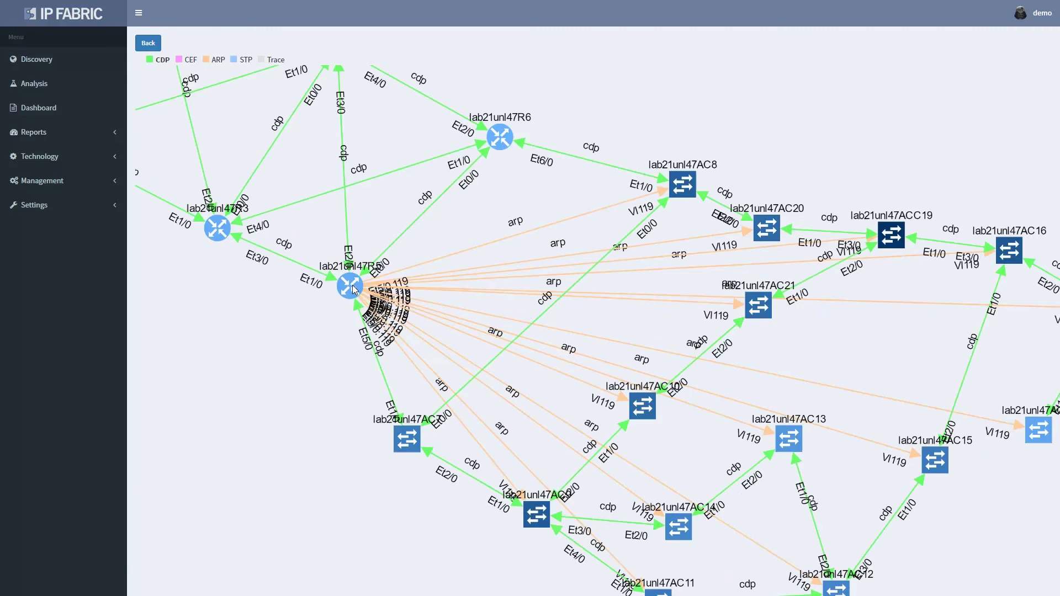
left_click(353, 287)
left_click(499, 137)
scroll(426, 212, "up", 2)
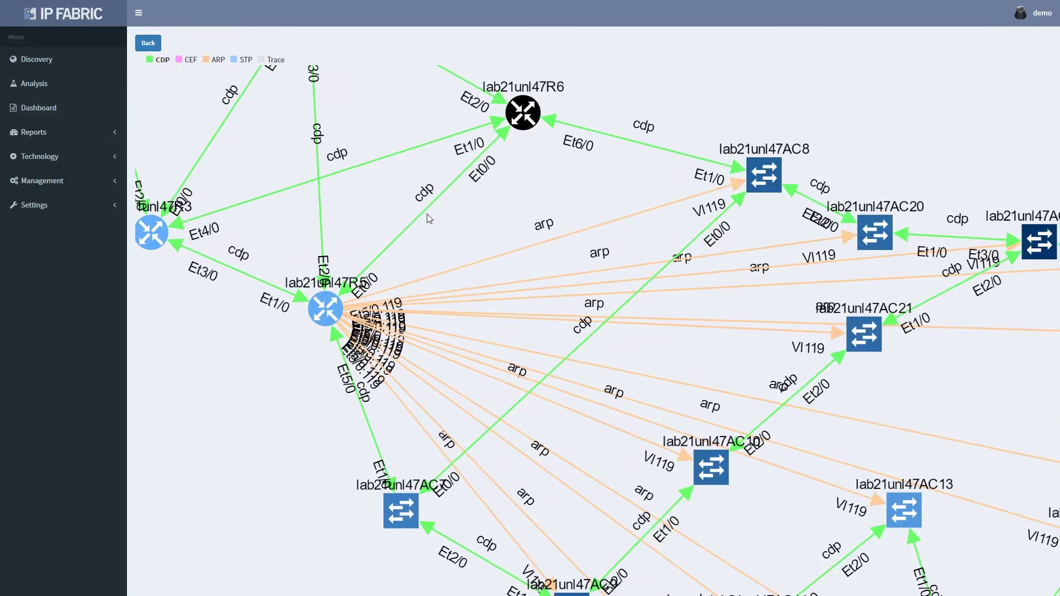
left_click(429, 203)
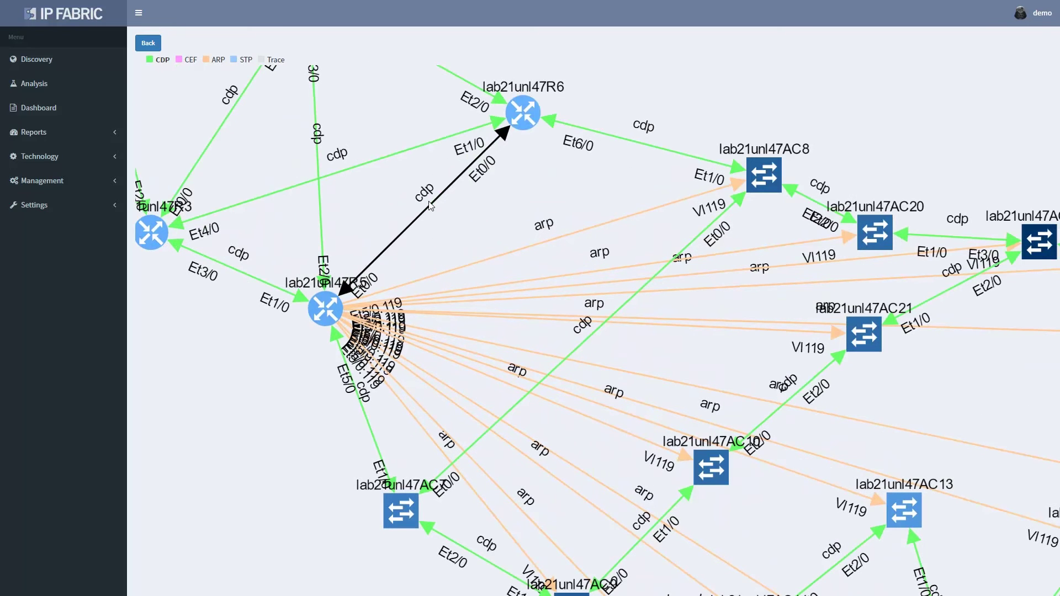
left_click_drag(476, 208, 456, 252)
left_click(339, 454)
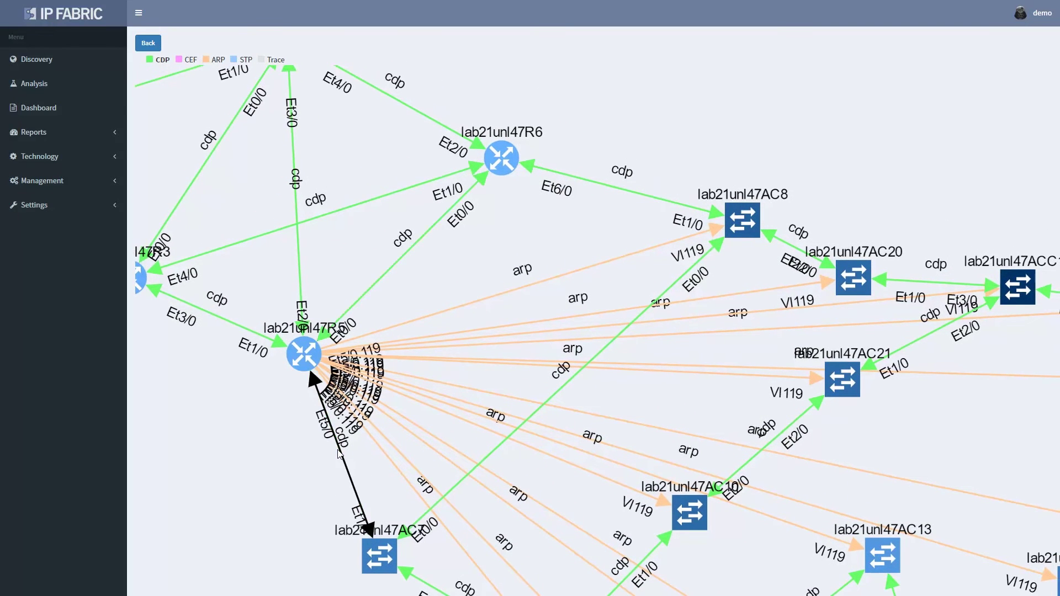
Filter HSRP/VRRP group states to AD = 8, sort by hostname, and copy the lab21unl47R5 hostname
left_click(579, 181)
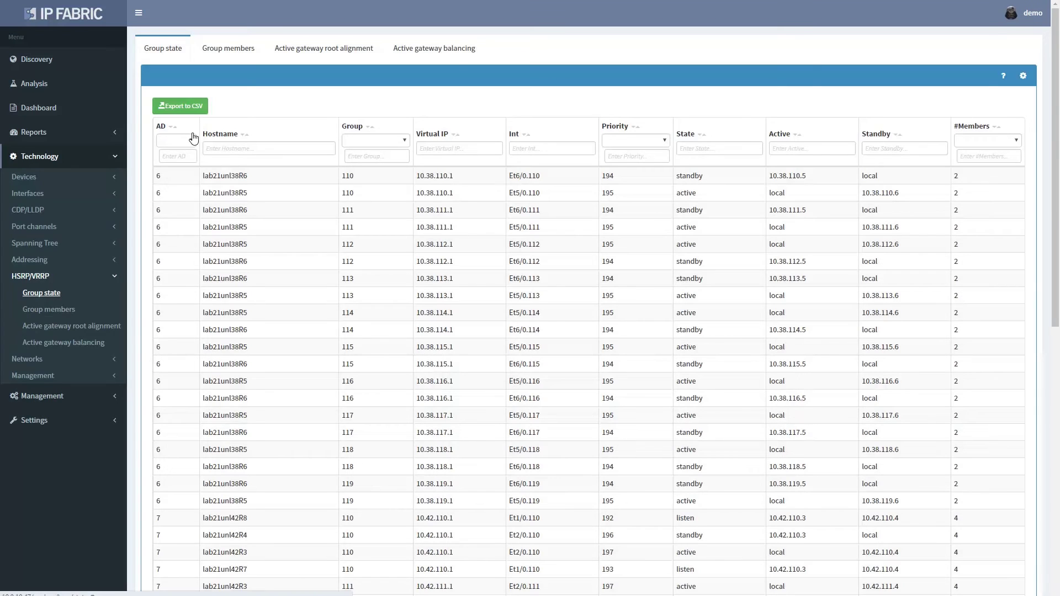
left_click(178, 145)
left_click(175, 168)
left_click(175, 157)
type("8")
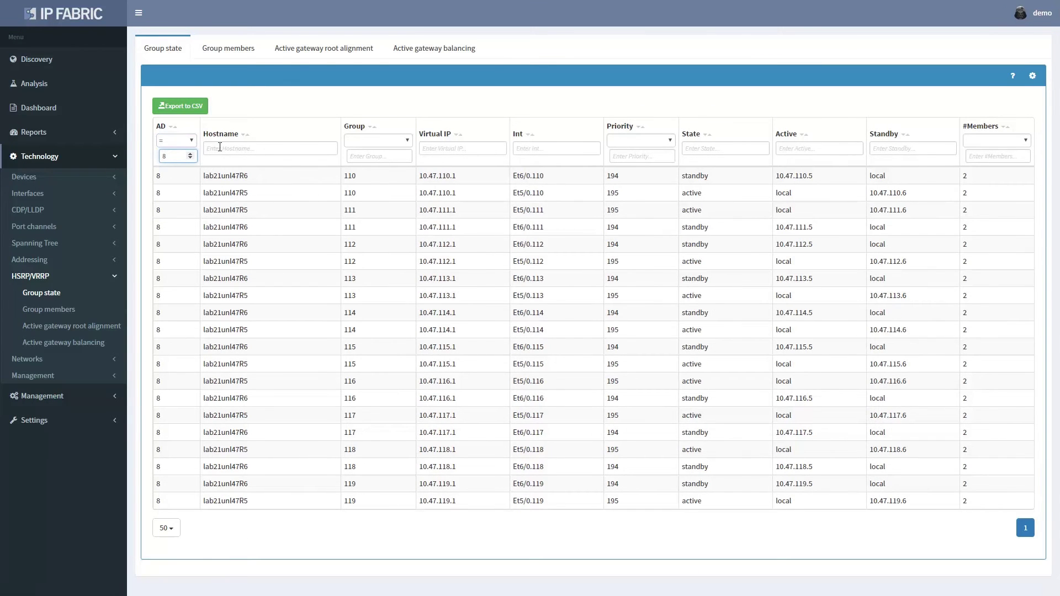
left_click(228, 136)
left_click(228, 135)
double_click(225, 295)
key("ctrl+c")
Filter active gateway balancing by Neighbor 1 lab21unl47R5, showing ratio 100, then open Gateway redundancy
left_click(460, 50)
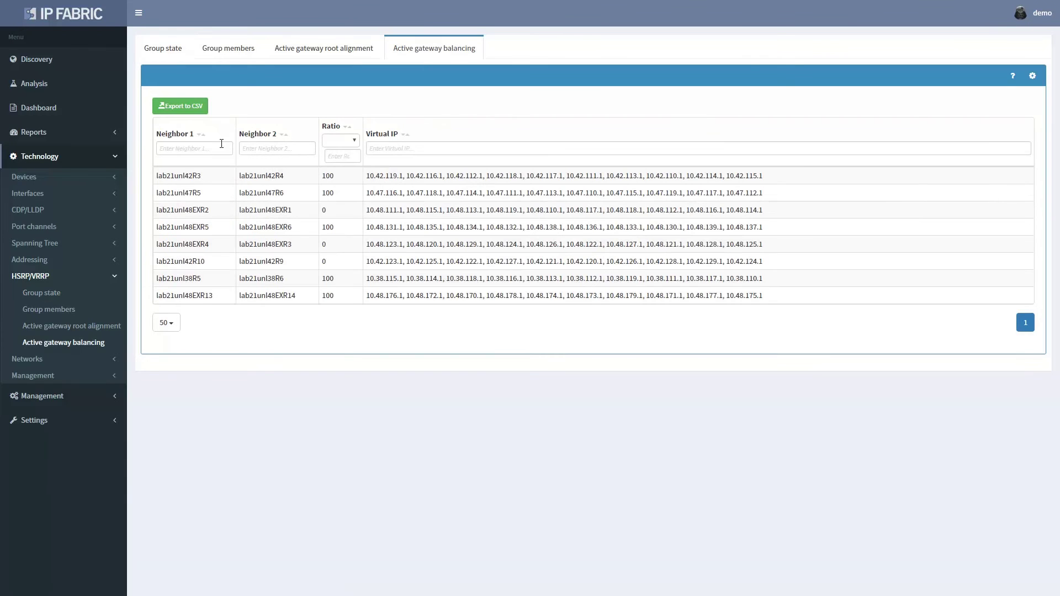
left_click(193, 148)
key("ctrl+v")
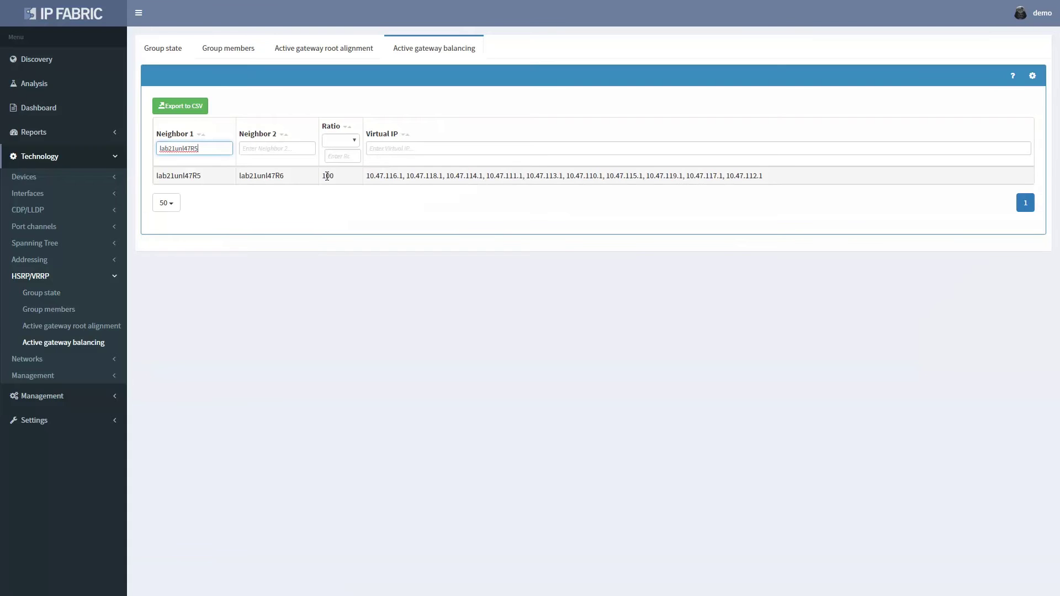
double_click(326, 176)
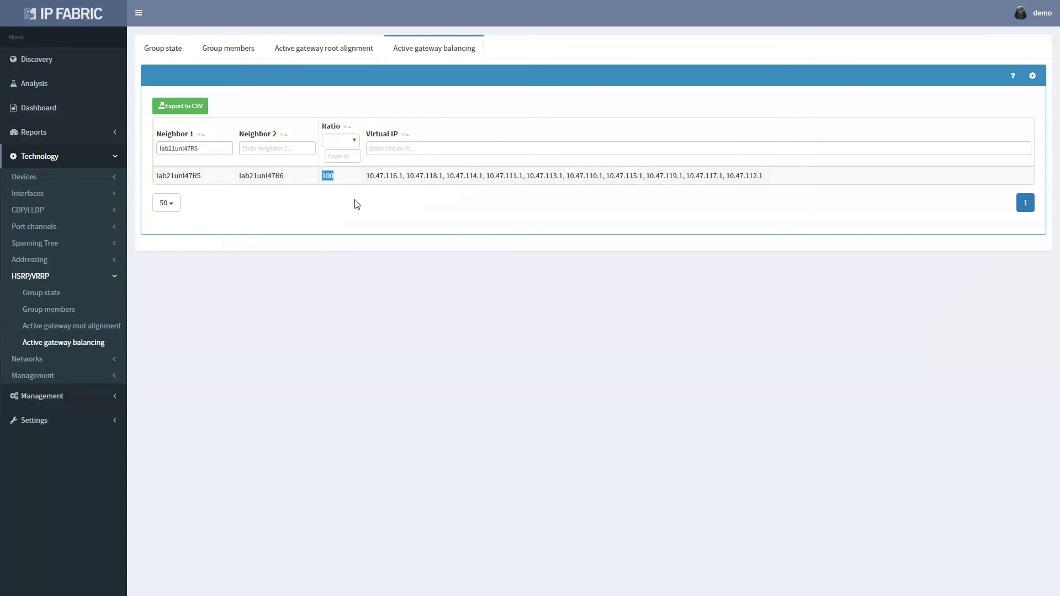
left_click(27, 359)
left_click(69, 328)
Filter to Site ID 8, sort by host count, and open the 17-gateway network's CEF graph
left_click(173, 111)
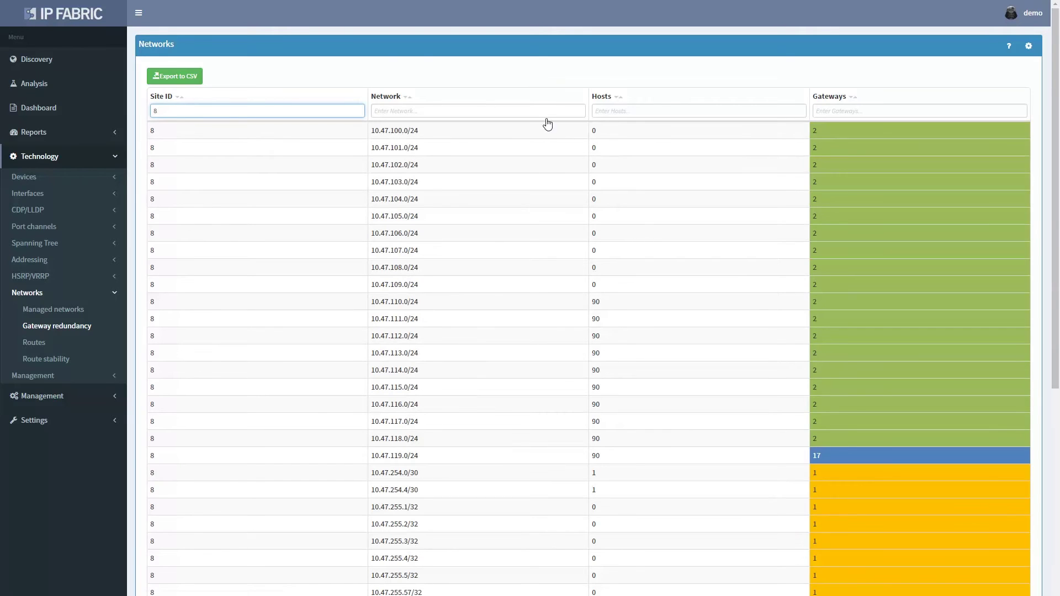
left_click(602, 97)
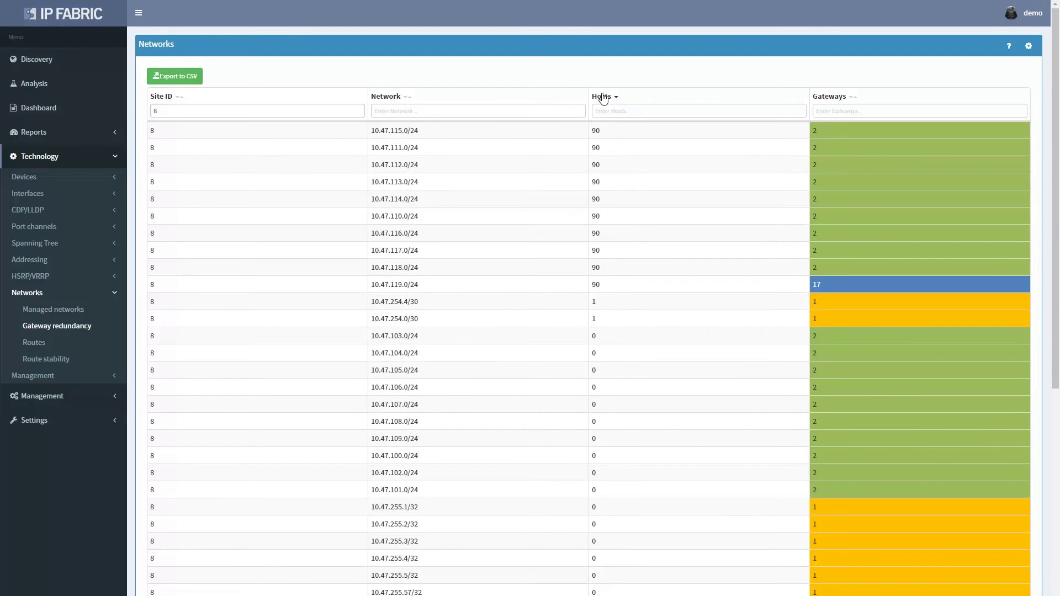
left_click(676, 285)
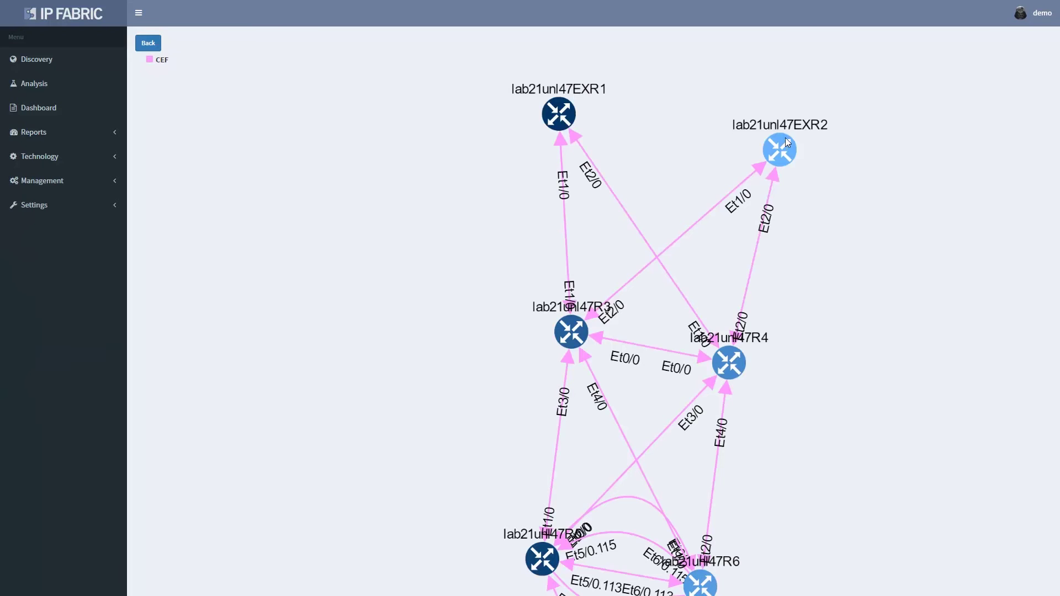
Drag EXR1, EXR2, R3, R4 and R6 apart into a readable layout
left_click_drag(786, 145, 729, 161)
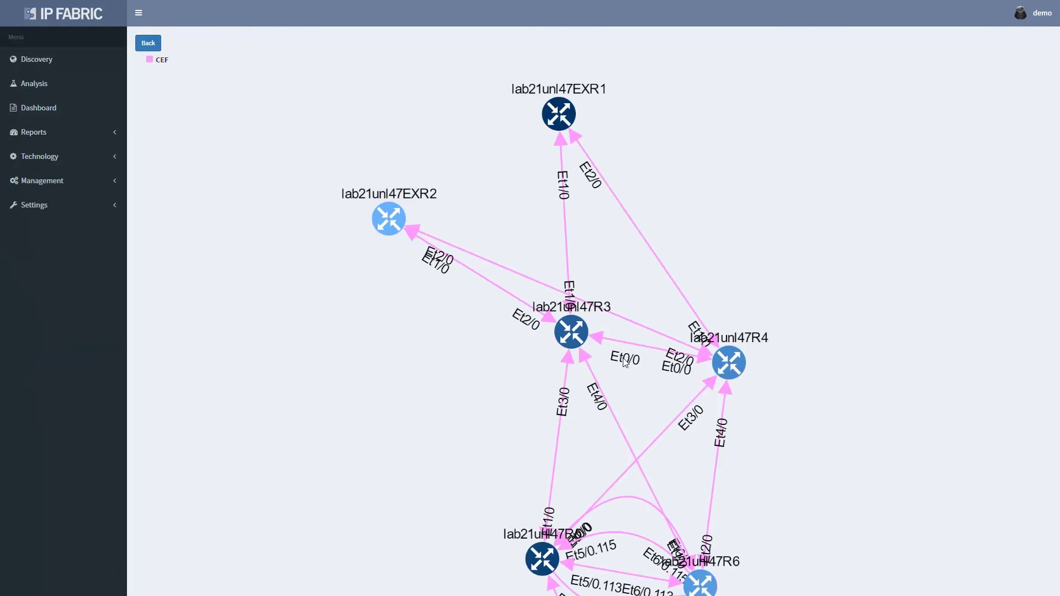
left_click_drag(571, 332, 509, 371)
left_click_drag(729, 362, 683, 276)
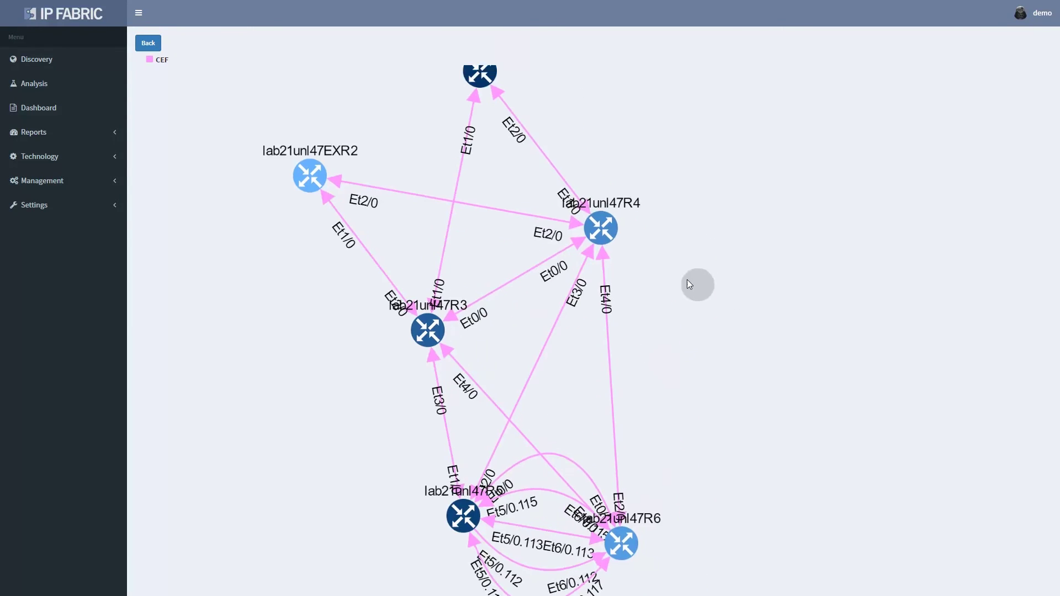
left_click_drag(620, 534, 784, 327)
mouse_move(419, 190)
left_mouse_down()
mouse_move(485, 250)
mouse_move(414, 171)
left_mouse_up()
scroll(433, 208, "down", 2)
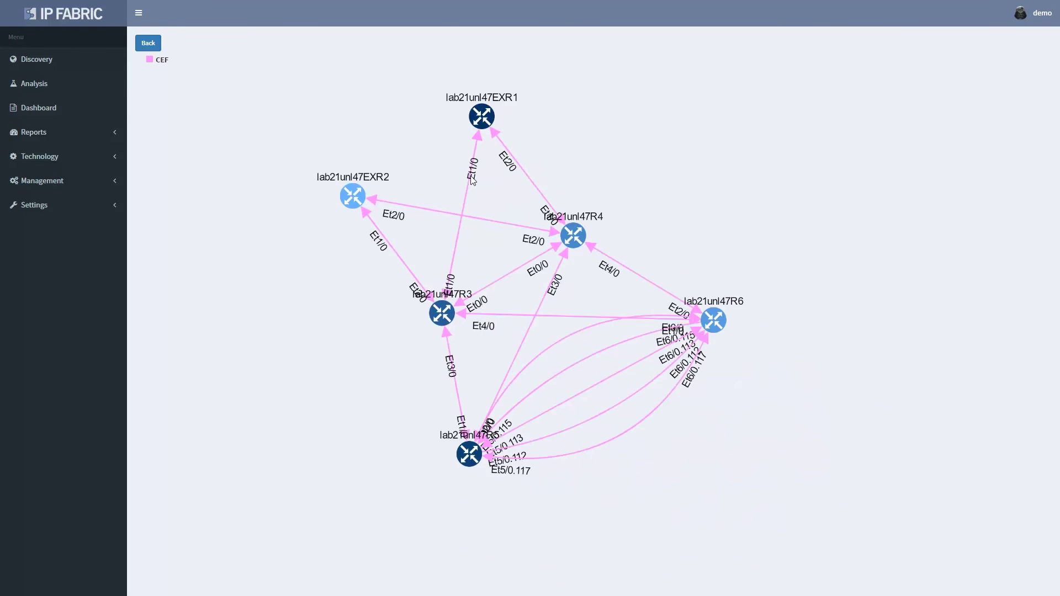
left_click_drag(485, 119, 284, 185)
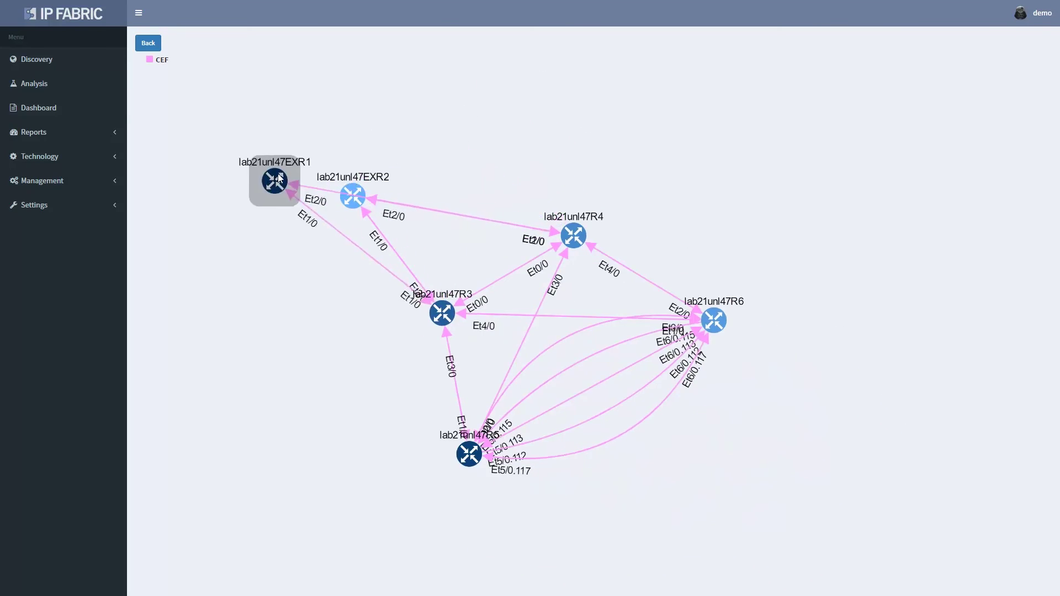
left_click_drag(360, 185, 448, 120)
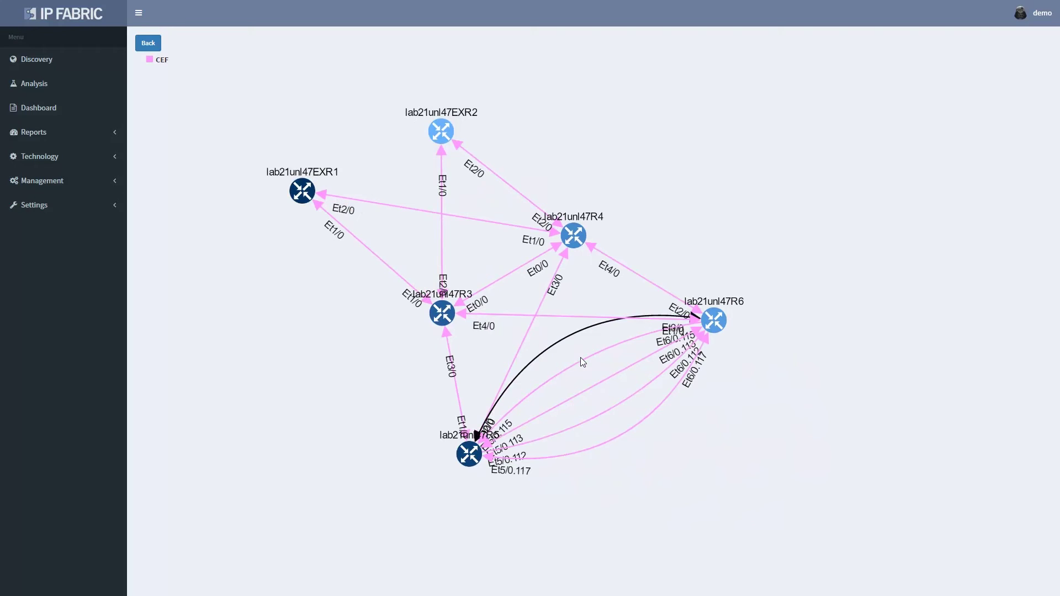
left_click(588, 374)
left_click(607, 406)
left_click(623, 436)
left_click(672, 458)
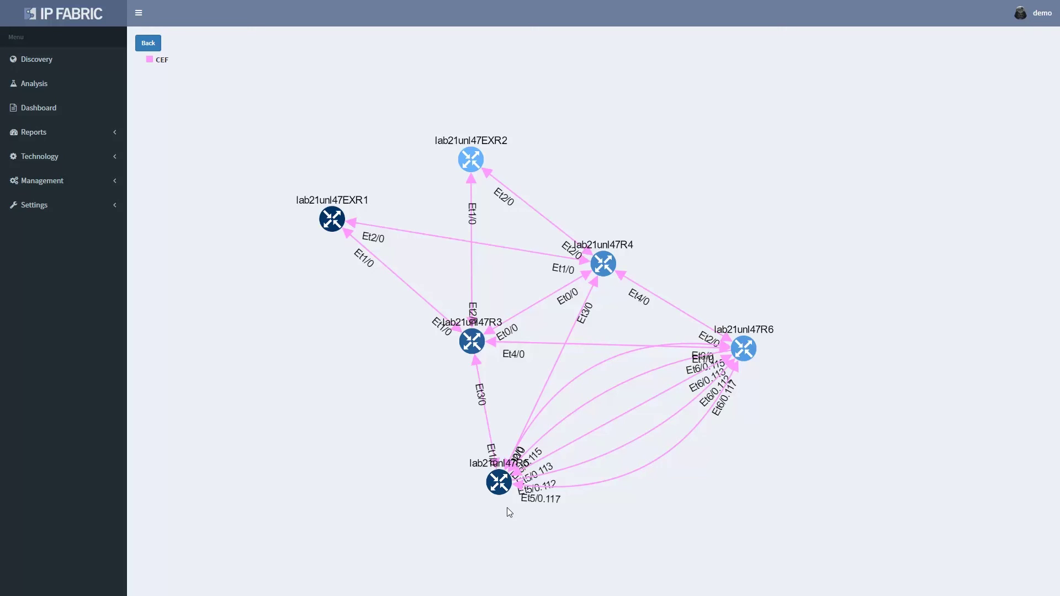
Log in to R5 and run show ip int br and show ip protocols summary
left_click(500, 482)
type("admin15")
key("Return")
key("Return")
type("show ip int br")
key("Return")
key("space")
type("show ip proto summ")
List R5's OSPF neighbours, OSPF interface brief, and the OSPF running-config section
key("Return")
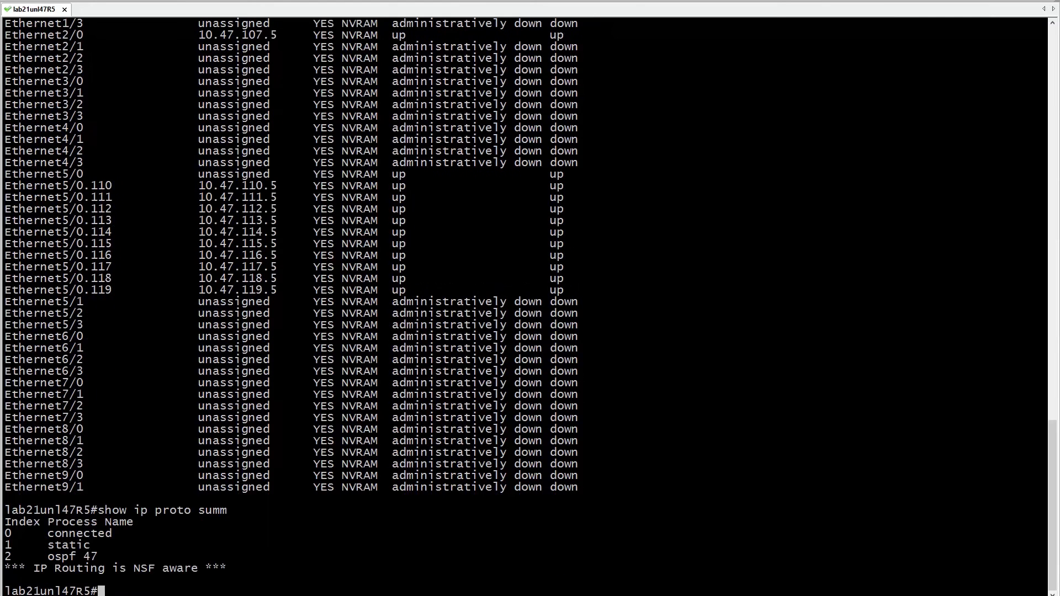
type("show ip ospf nei")
key("Return")
type("show ip ospf int brie")
key("Return")
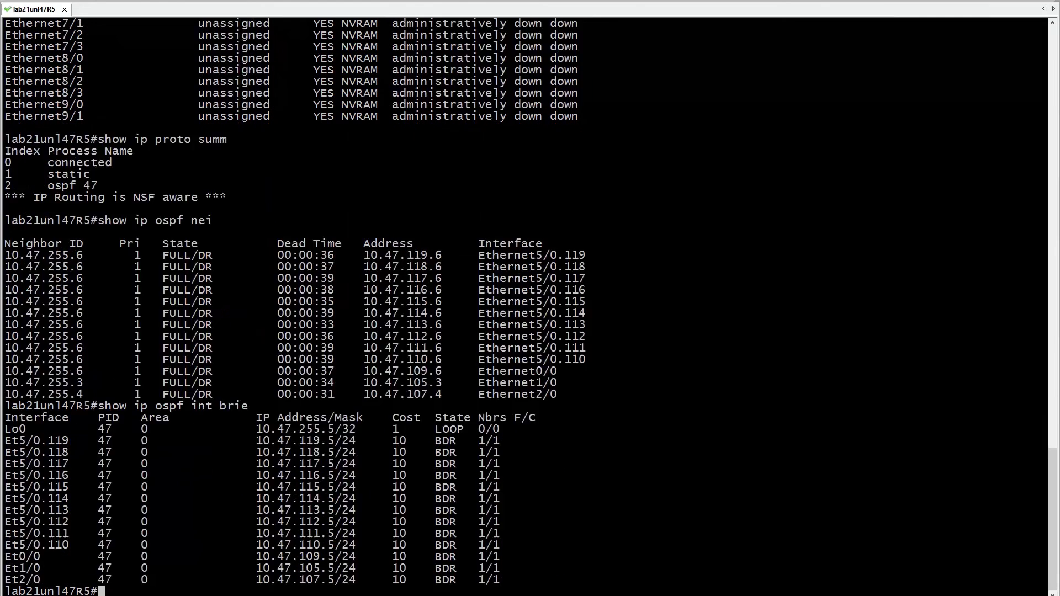
type("sh run | s r o")
Enter router ospf 47 configuration and begin making Et5/0 passive
key("Return")
type("conf t")
key("Return")
key("Return")
type("router ospf 47")
key("Return")
type("passive et5/0")
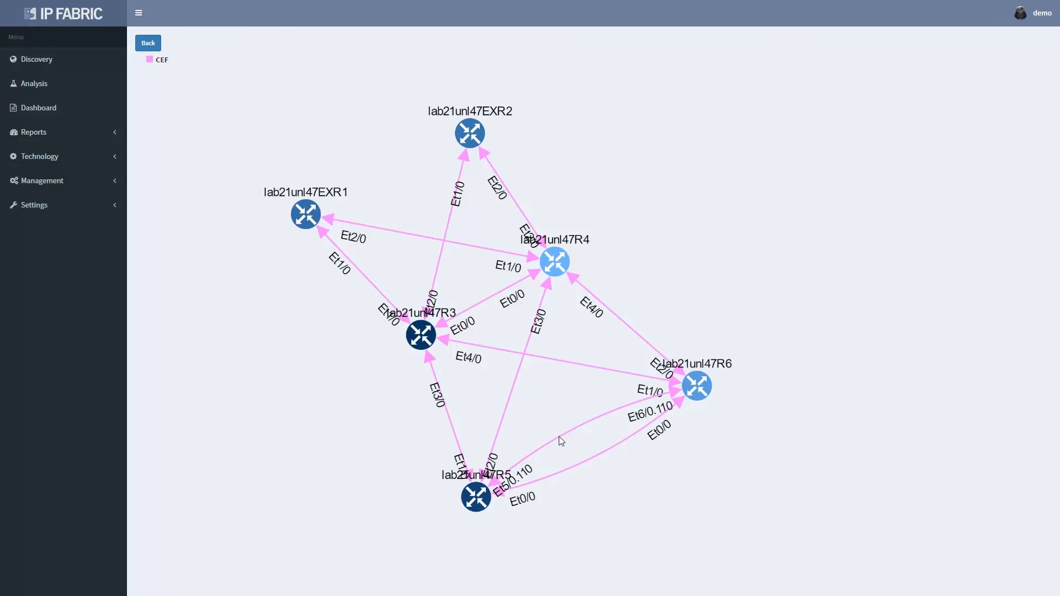
Check the R5–R6 Et5/0.110 link on the map, then re-enter router ospf 47 to make Et5/ passive
left_click(558, 436)
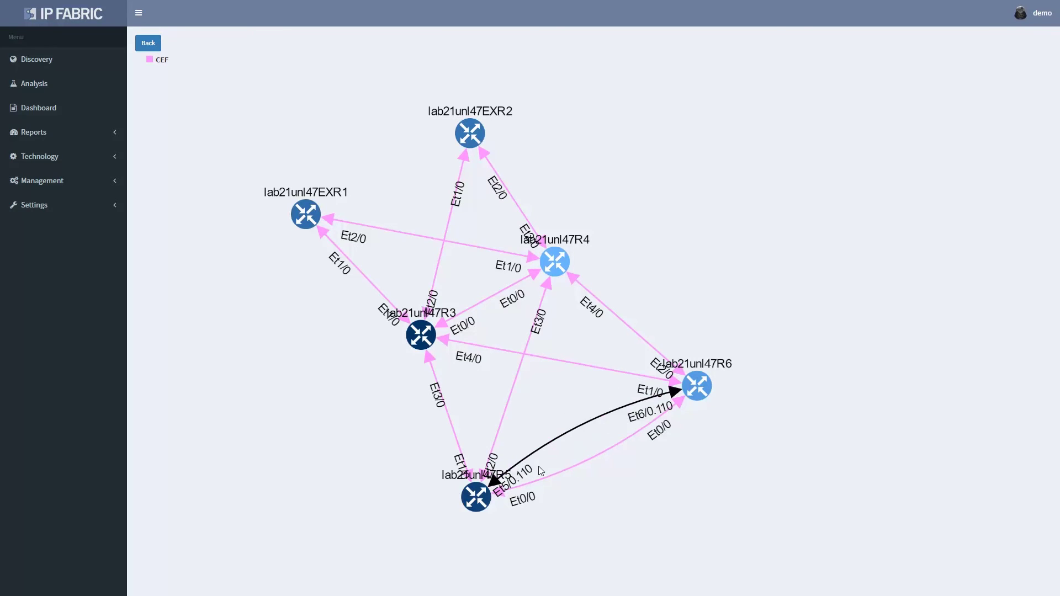
left_click(528, 548)
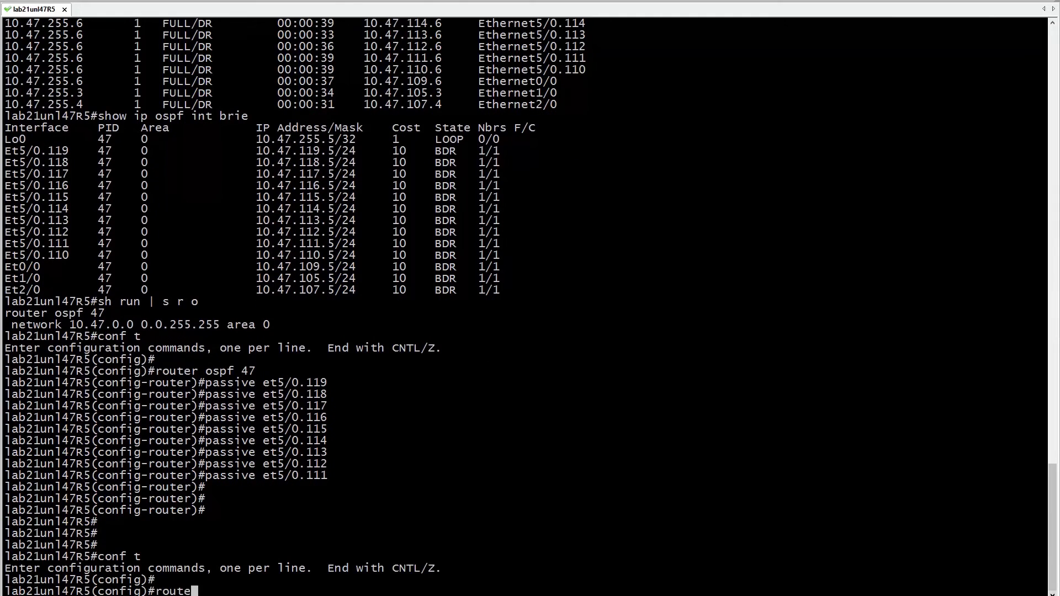
type("r ospf 47")
key("Return")
type("passive et5/")
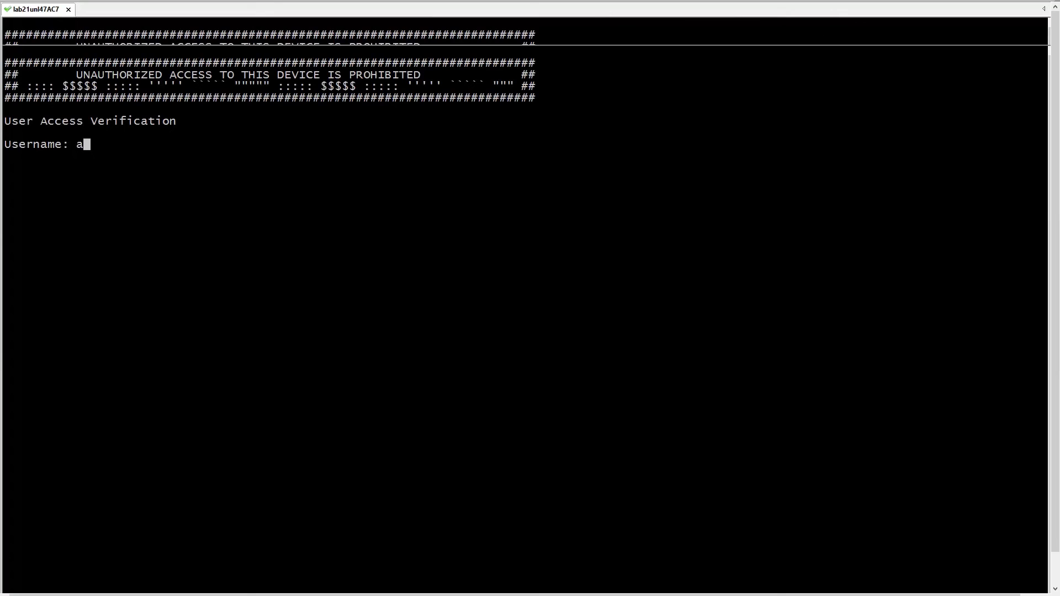
Log in to the AC7, ACC19 and AC21 terminal sessions
type("dmin15")
key("Return")
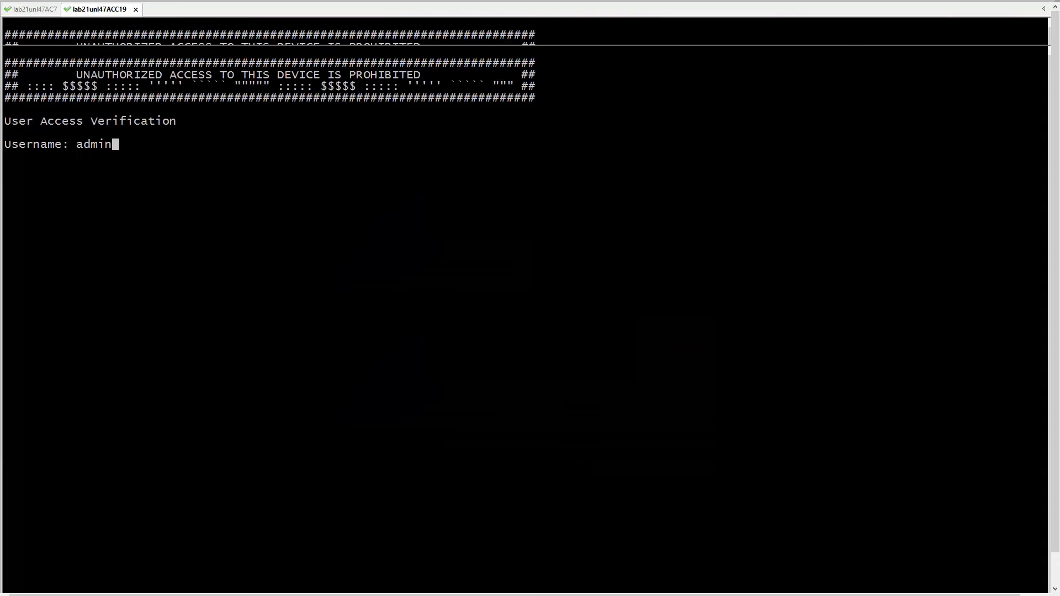
type("15")
key("Return")
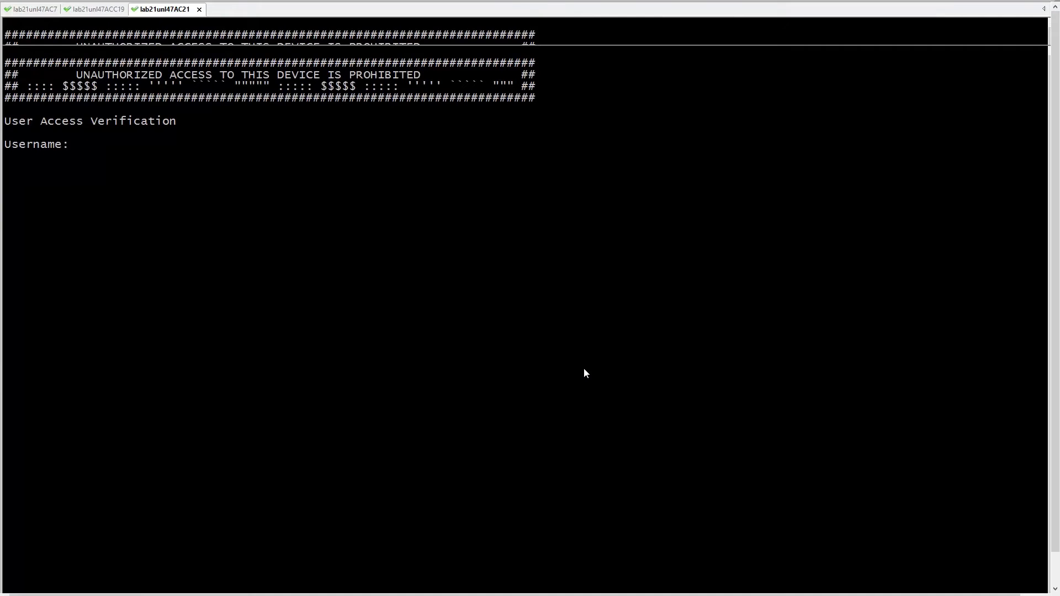
type("admin15")
key("Return")
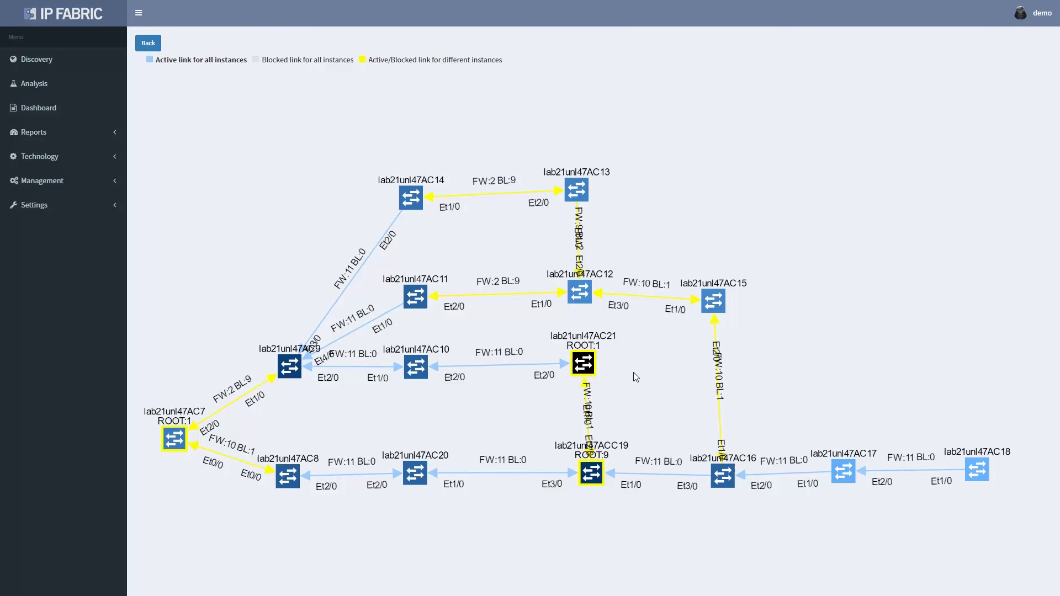
Open a session to switch AC8 from the STP map and show the chat entry pane
left_click_drag(634, 372, 657, 330)
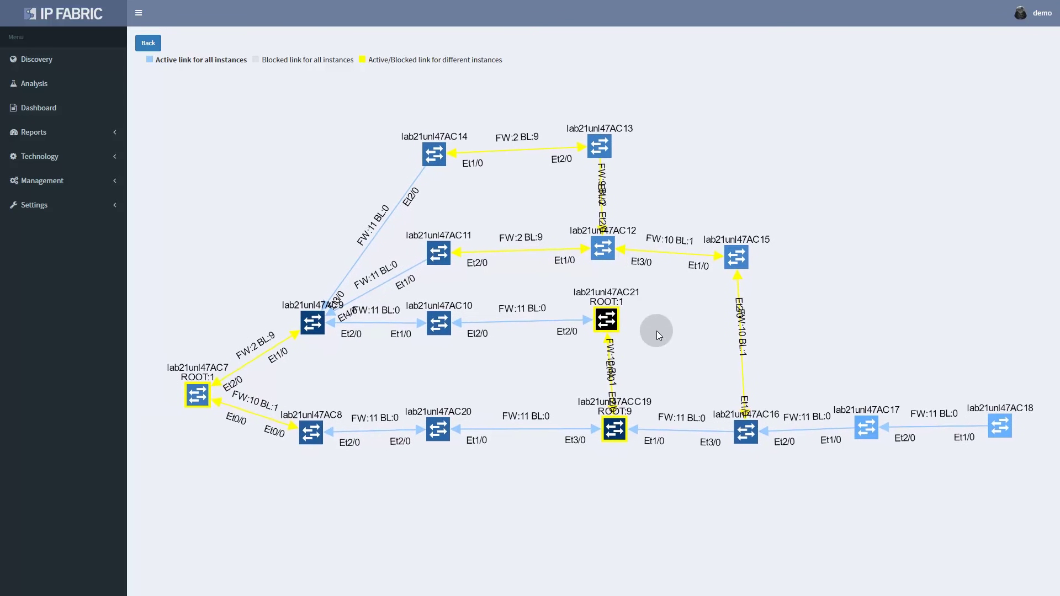
left_click(311, 436)
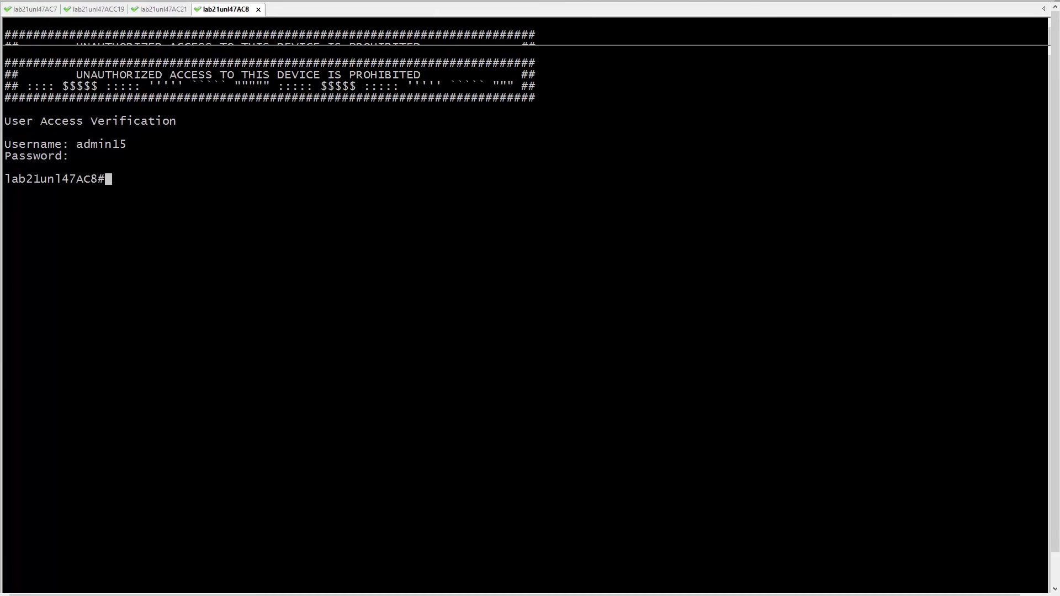
key("alt+v")
key("Down")
key("Down")
key("Return")
Send show spanning-tree summary to all sessions and review which VLANs each switch is root for
right_click(144, 511)
left_click(182, 499)
type("sh")
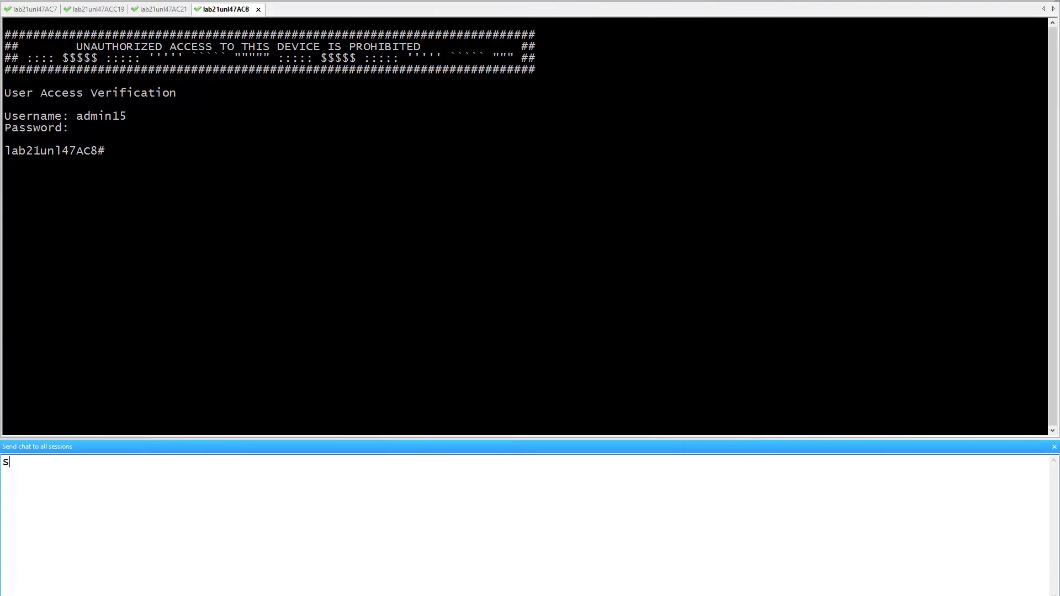
type(" spann summ")
key("Return")
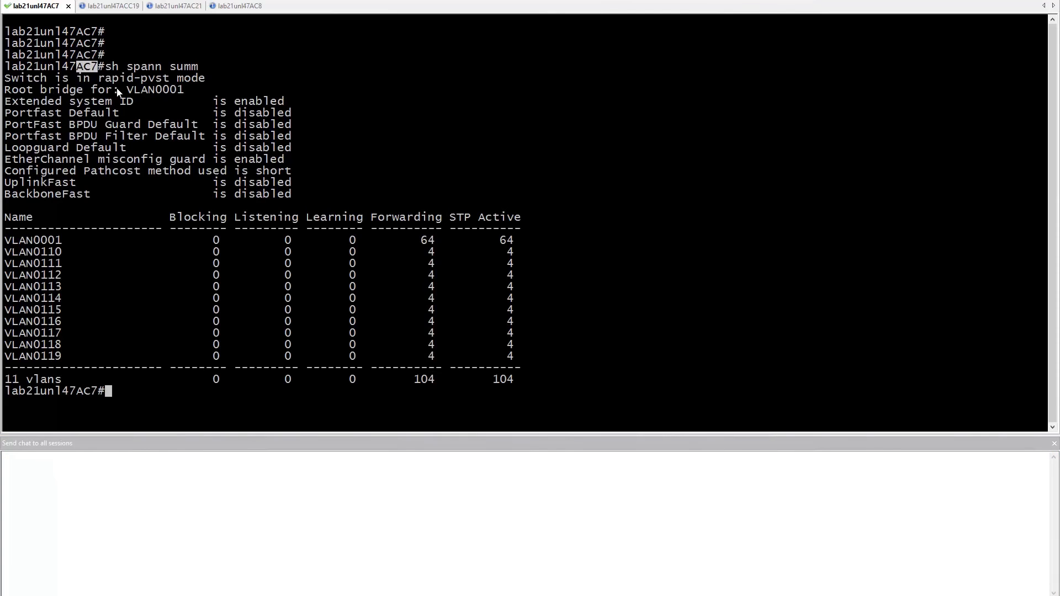
left_click_drag(128, 92, 186, 88)
key("ctrl+Tab")
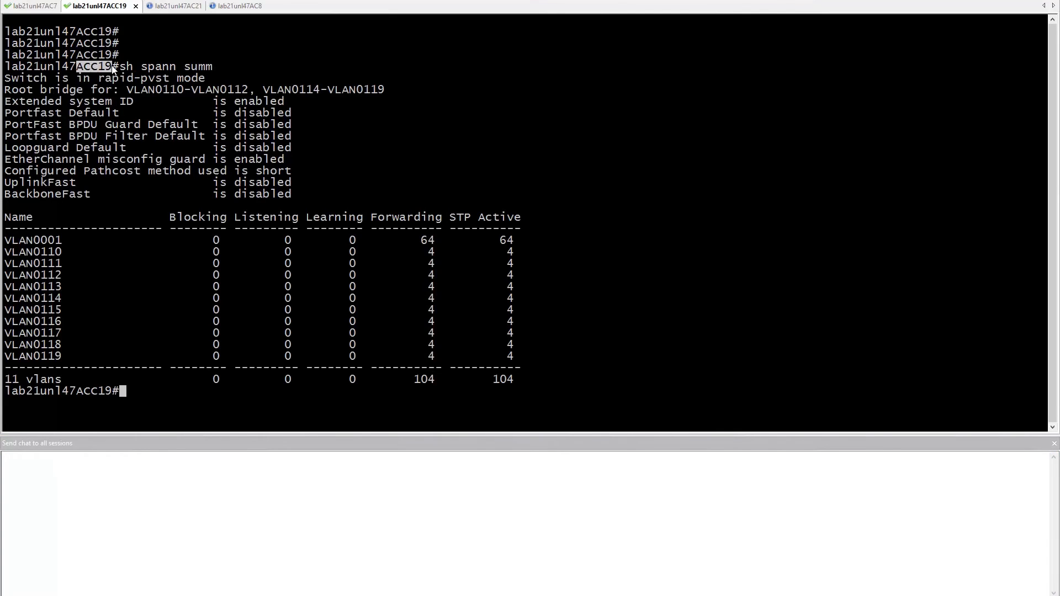
left_click_drag(127, 92, 369, 96)
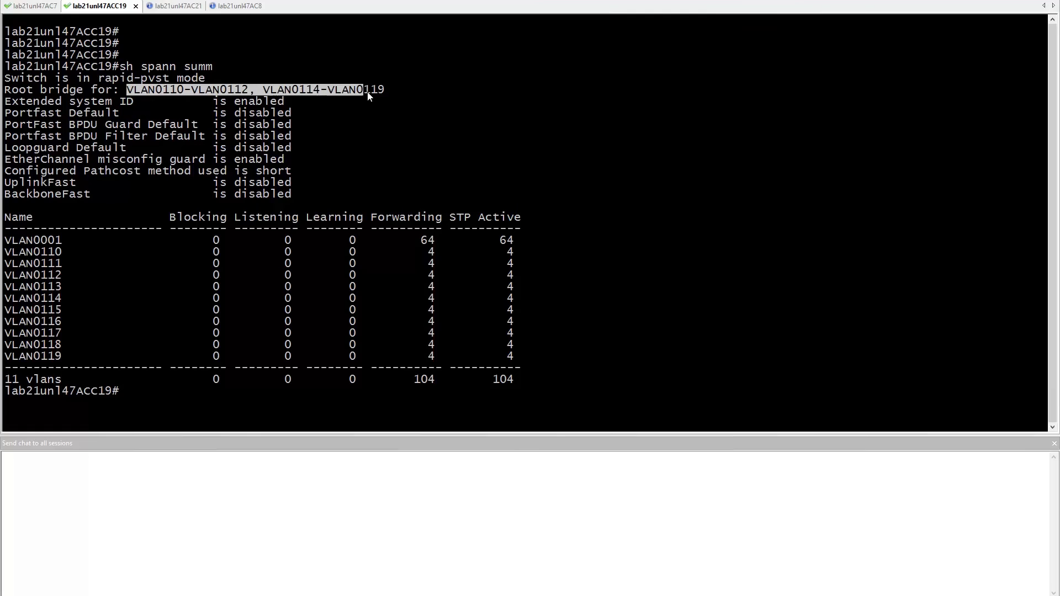
key("ctrl+Tab")
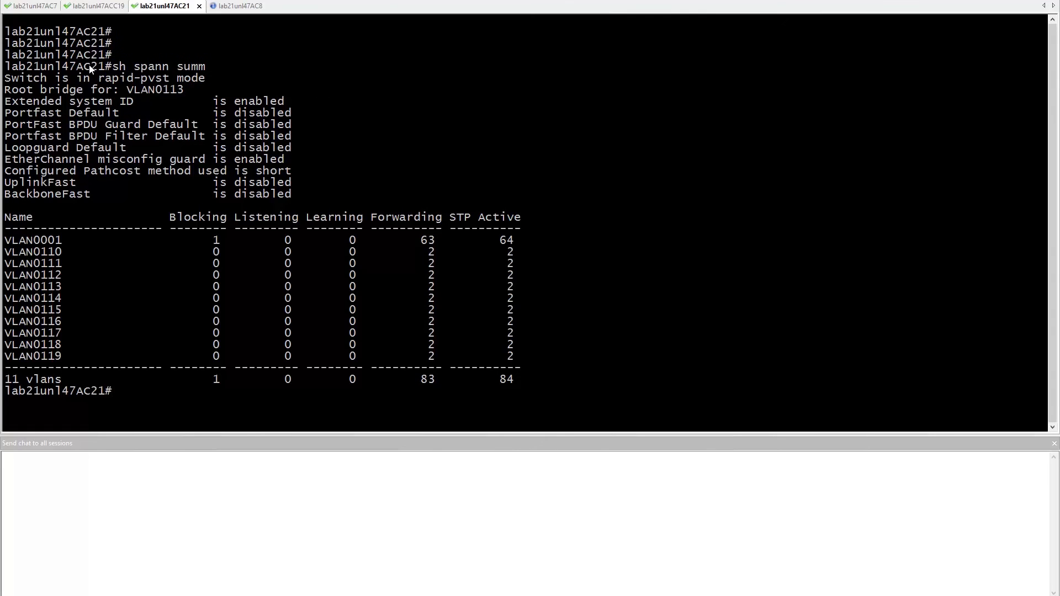
left_click_drag(77, 67, 157, 93)
key("ctrl+Tab")
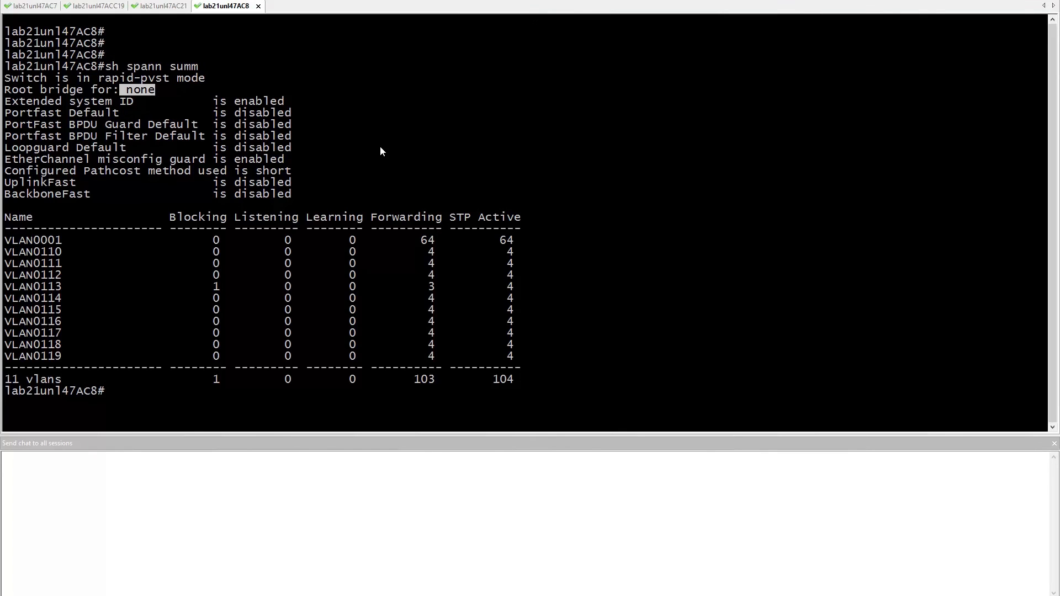
left_click(380, 151)
Check spanning-tree running config on all sessions and enter configuration mode
left_click(938, 485)
type("sh r")
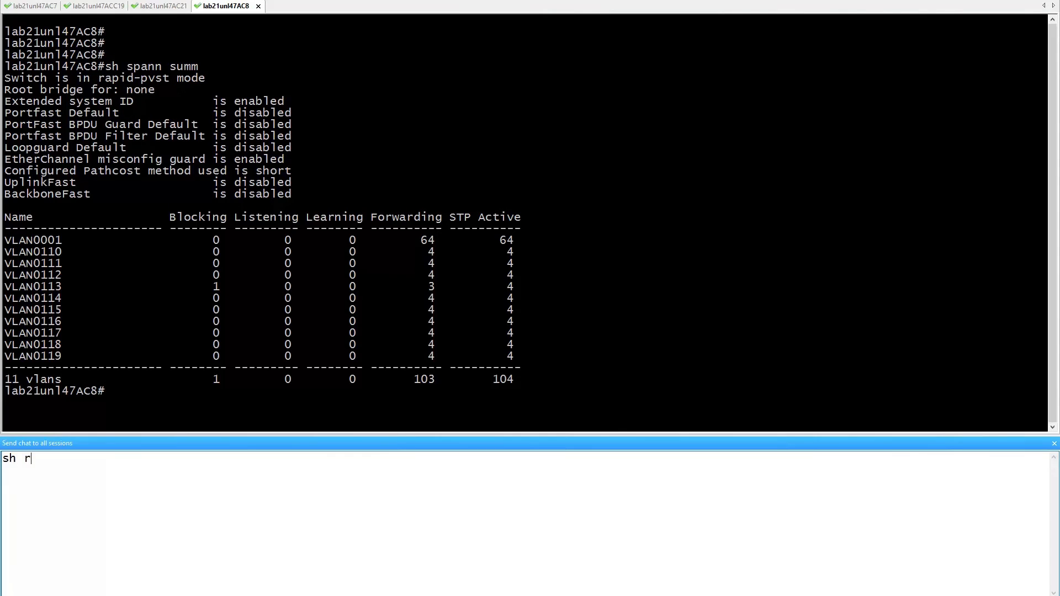
type("un | in spann")
key("Return")
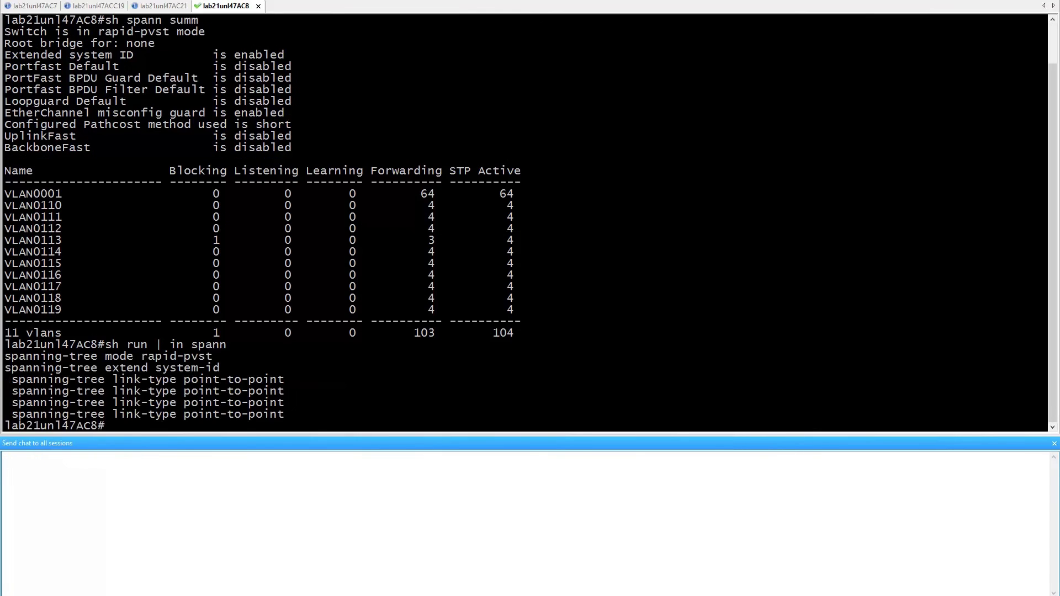
type("conf t")
key("Return")
Set VLAN 1,110-119 spanning-tree priority 0 on AC7, 4096 on AC8, 32768 on ACC19 and AC21
key("ctrl+Tab")
type("spann vlan 1,110-119 prio")
key("ctrl+Tab")
type("spann vlan 1,110-119 prio 4096")
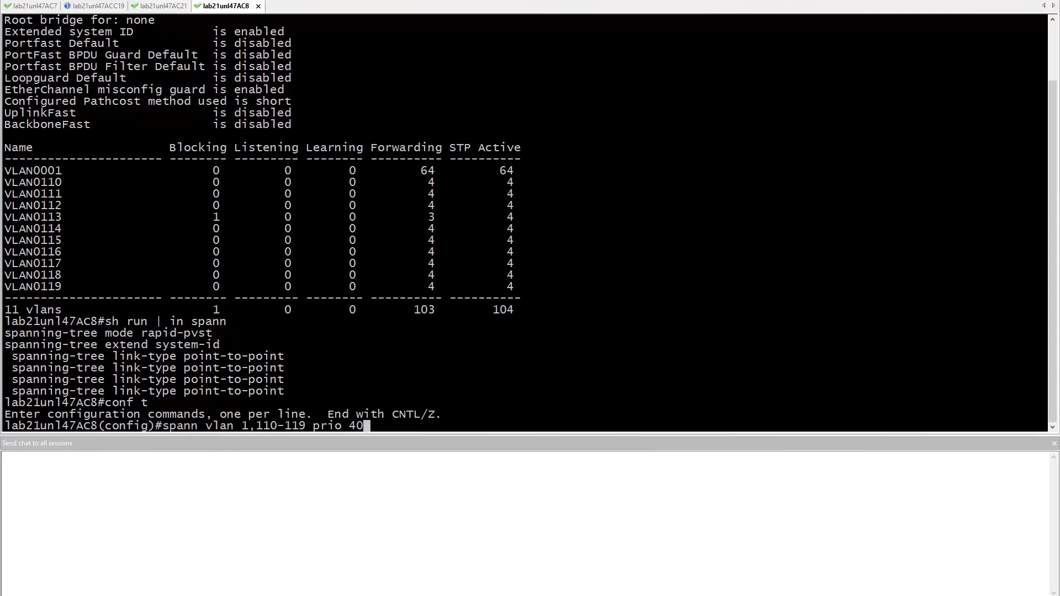
key("ctrl+Tab")
type("spann vlan 1,110-119 prio 32768")
key("Return")
key("ctrl+Tab")
type("32768")
key("Return")
Exit configuration mode and recheck the spanning-tree summary on all switches
type("end")
key("Return")
key("Return")
key("Return")
type("sh spann summ")
key("Return")
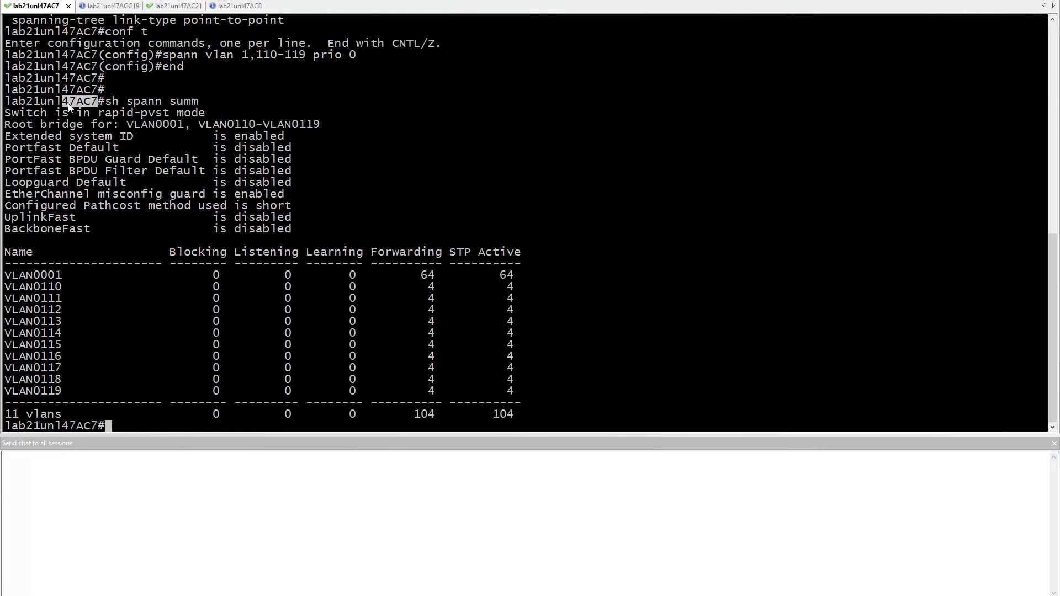
key("ctrl+Tab")
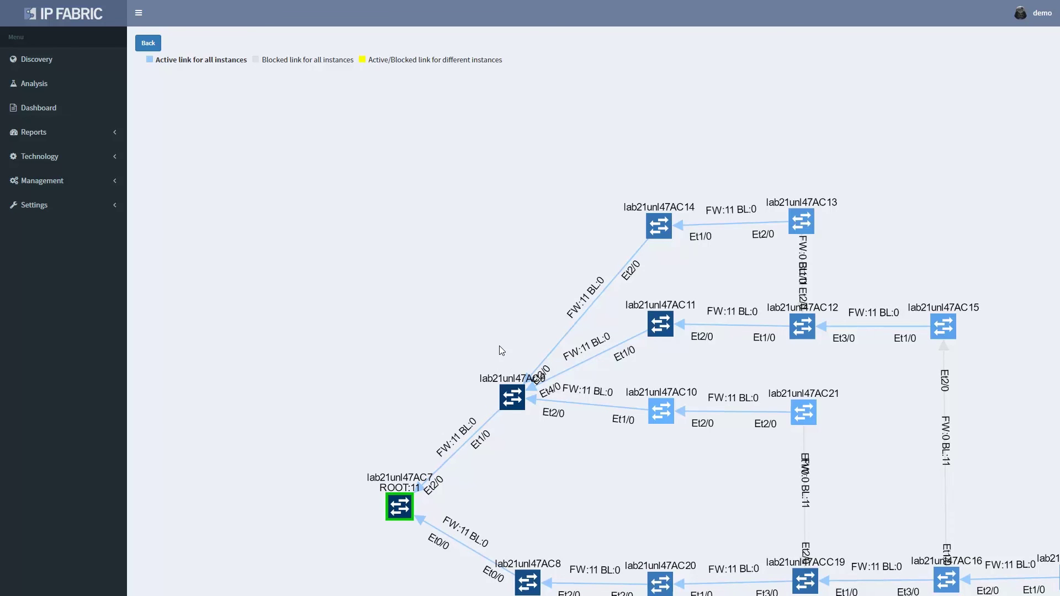
Pan the STP map and move the AC13 switch node to untangle its links
left_click_drag(499, 345, 435, 286)
left_click_drag(535, 438, 433, 423)
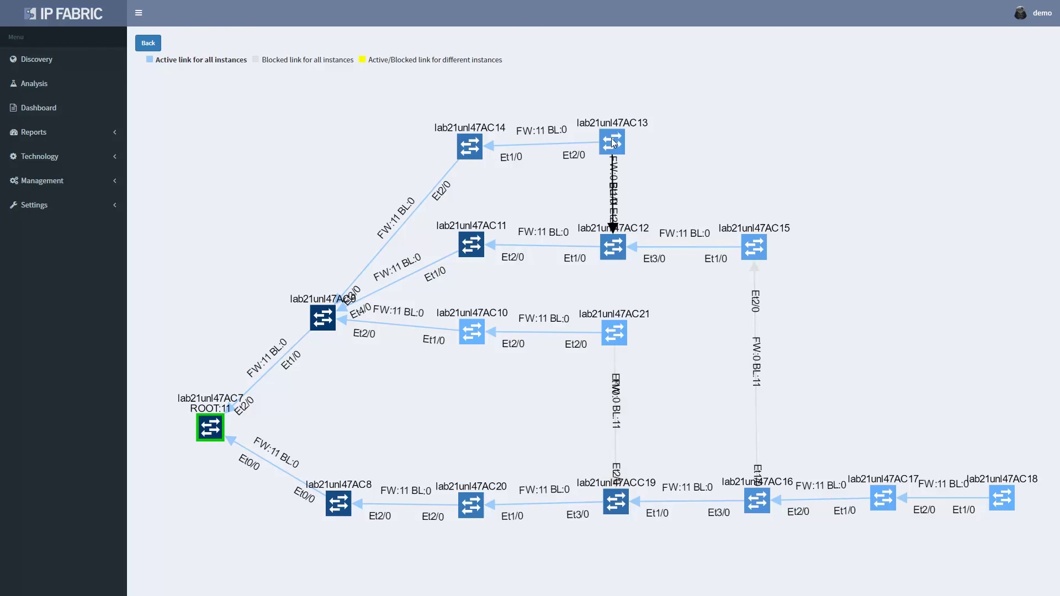
left_click_drag(611, 140, 721, 125)
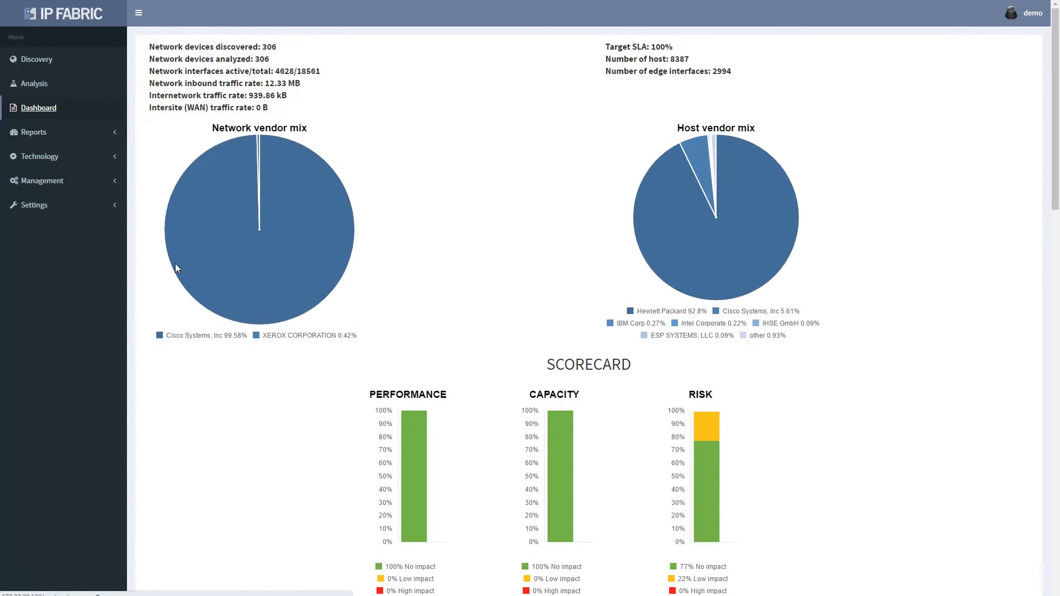
Go to the Analysis page from the sidebar
scroll(308, 356, "down", 5)
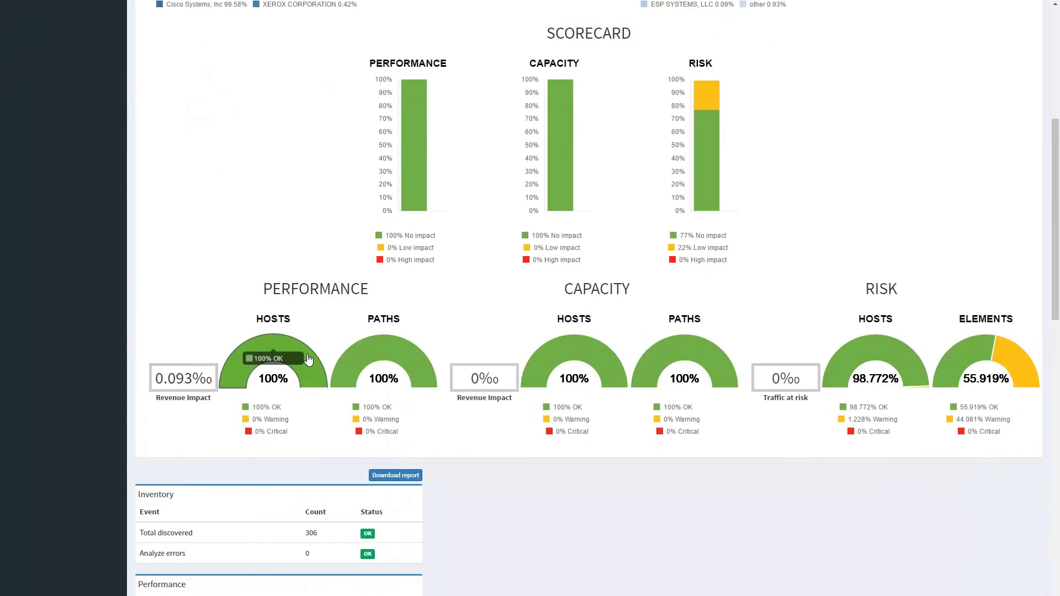
scroll(308, 360, "down", 1)
scroll(306, 357, "up", 10)
left_click(38, 86)
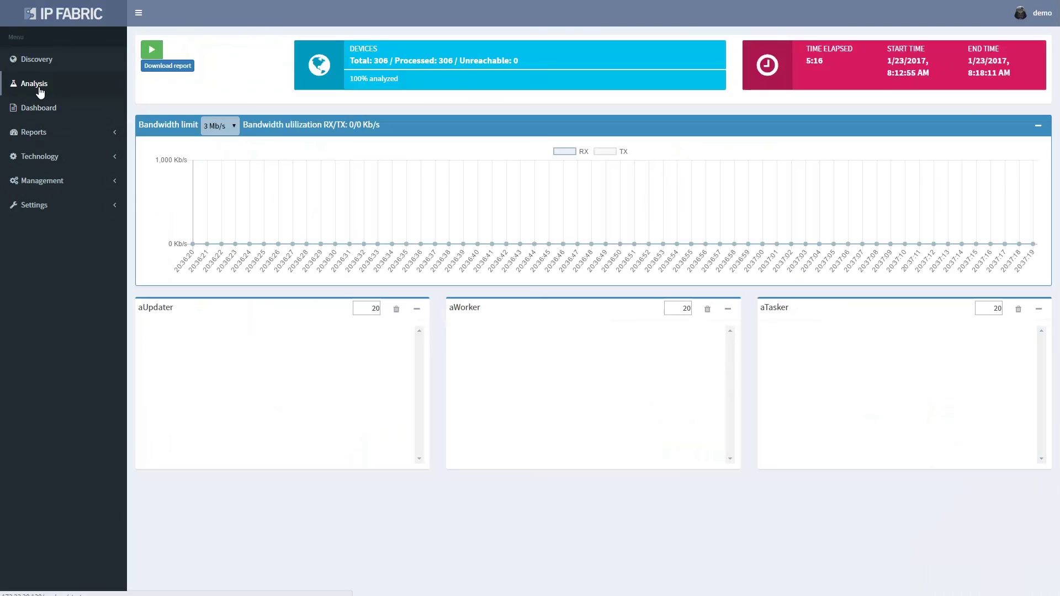
Download the NetReport.docx network analysis report and scroll down to its Performance and Risk gauges
left_click(174, 73)
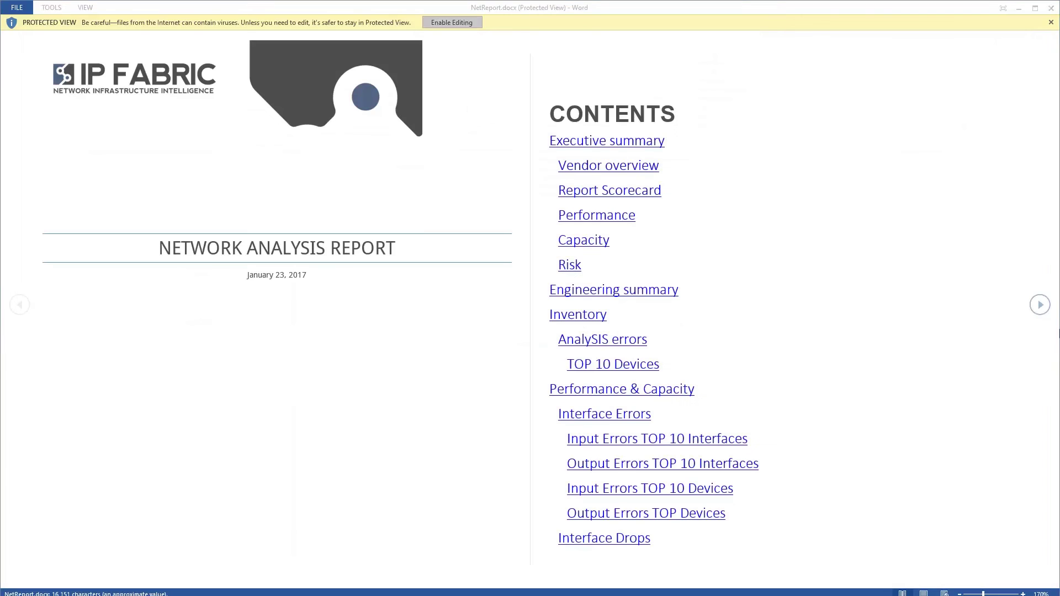
scroll(1037, 363, "down", 10)
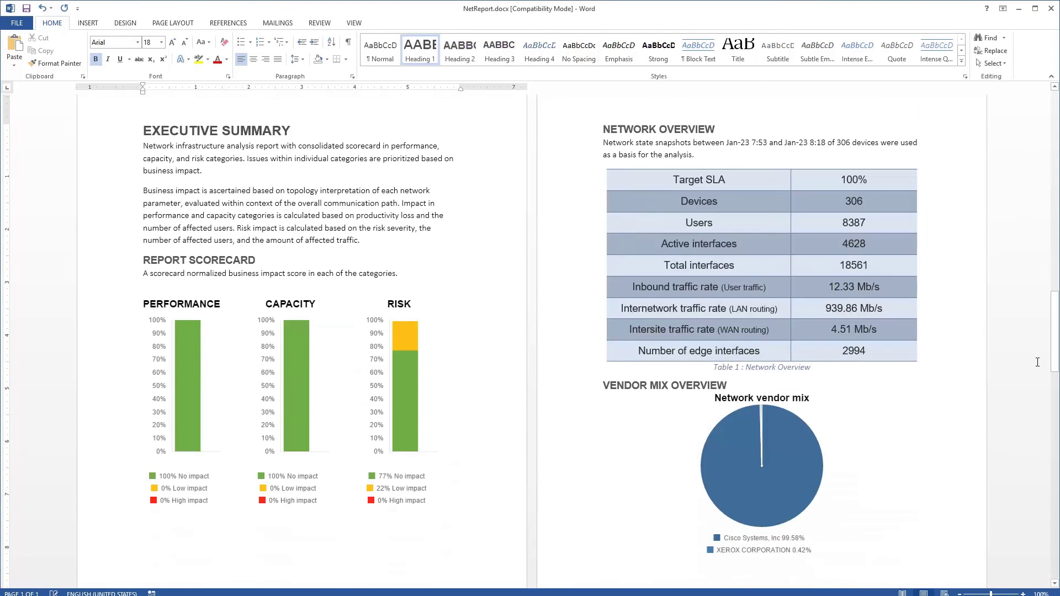
scroll(1037, 362, "down", 15)
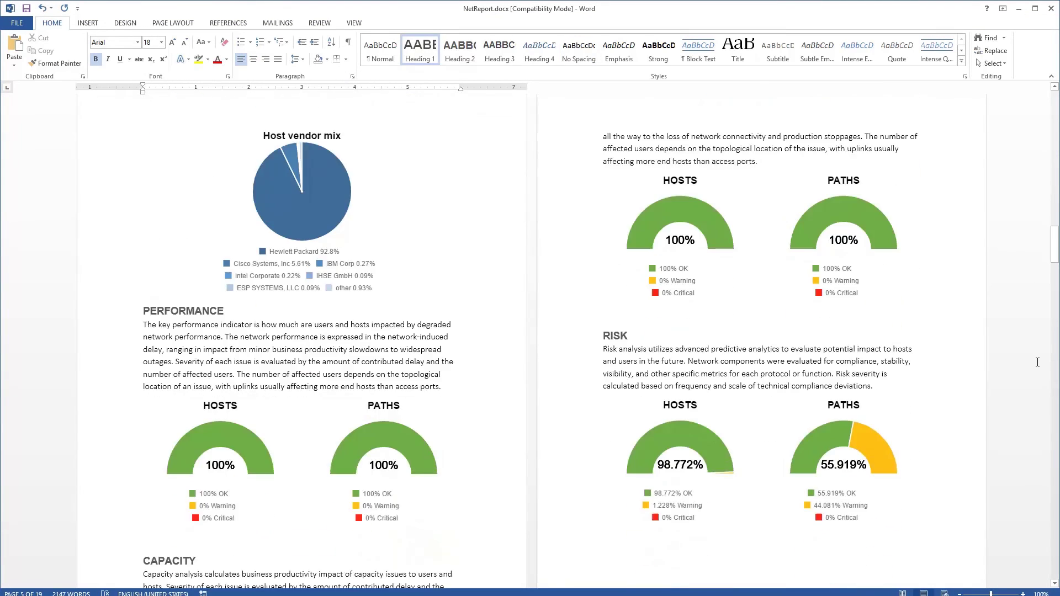